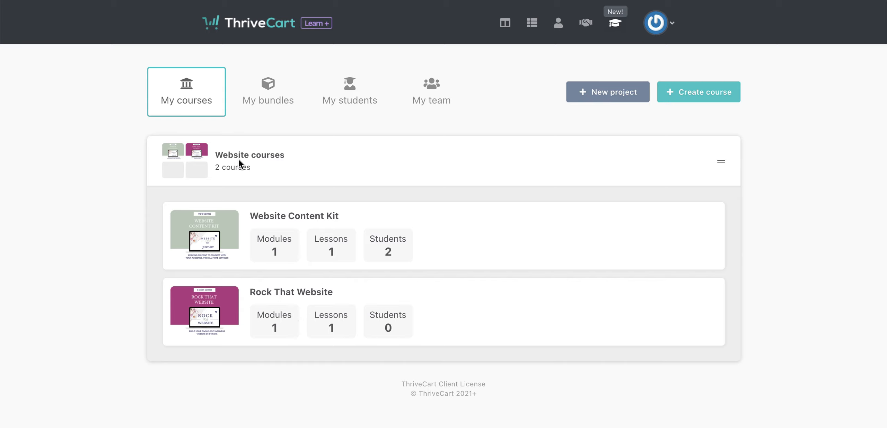
# Create a new project named "Funnel training".
pyautogui.click(618, 92)
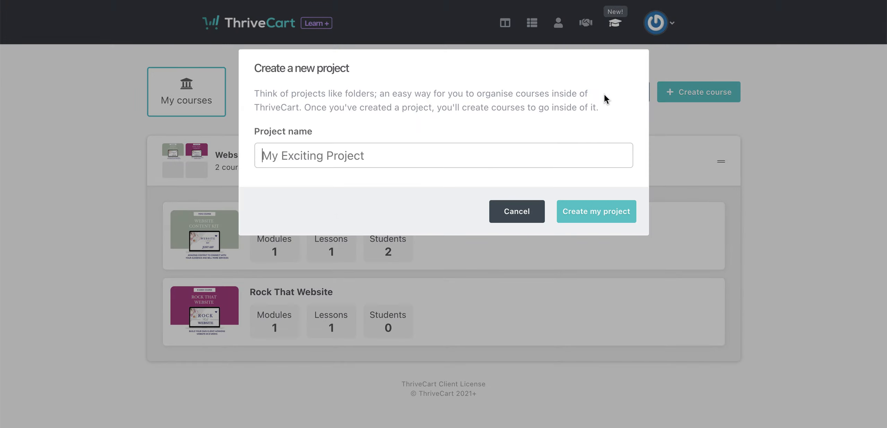
pyautogui.click(388, 149)
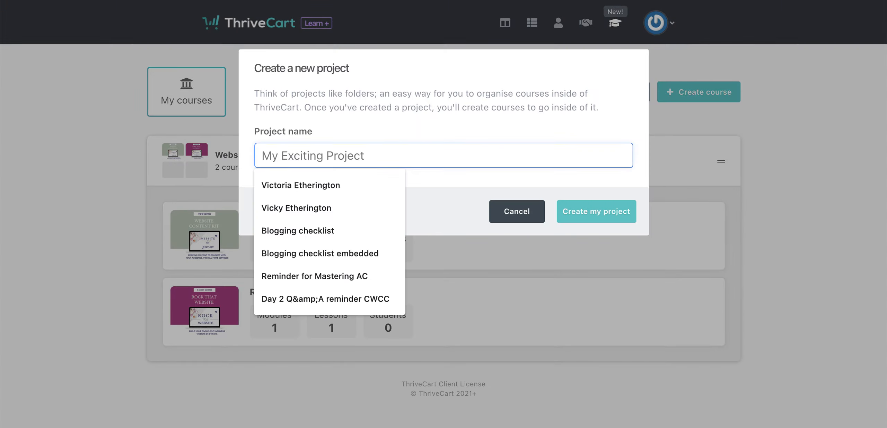
pyautogui.write('FUNNEL')
pyautogui.press('BackSpace')
pyautogui.press('BackSpace')
pyautogui.press('BackSpace')
pyautogui.press('BackSpace')
pyautogui.press('BackSpace')
pyautogui.write('une')
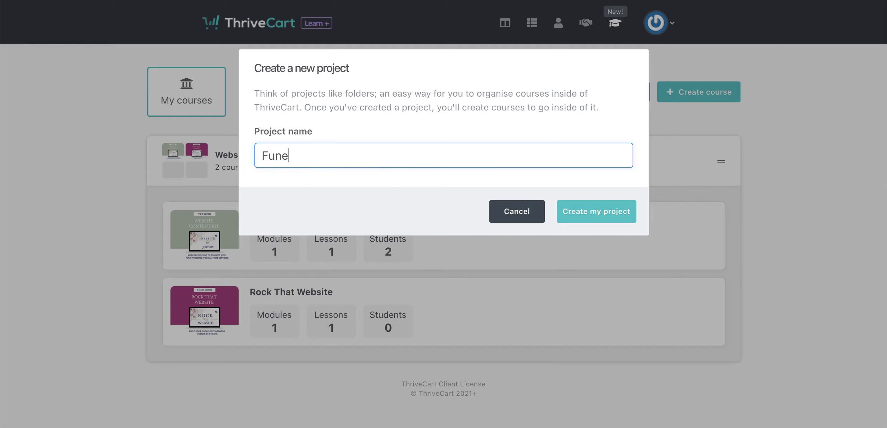
pyautogui.press('BackSpace')
pyautogui.write('nel training')
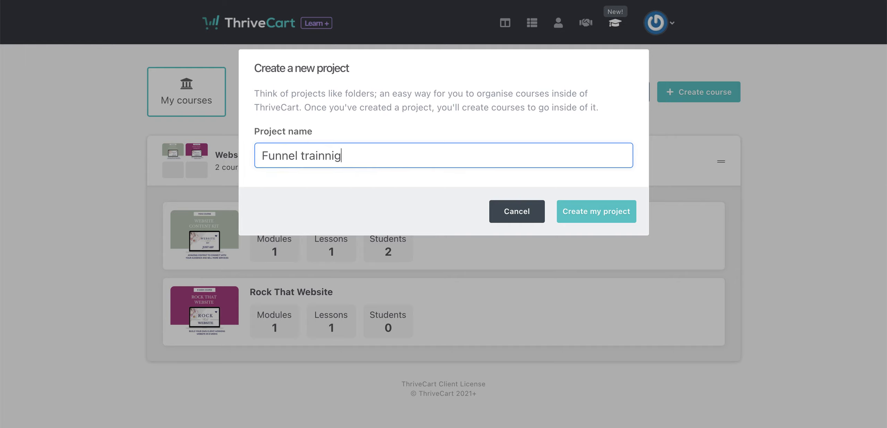
pyautogui.press('BackSpace')
pyautogui.press('BackSpace')
pyautogui.press('BackSpace')
pyautogui.write('ing')
pyautogui.click(575, 209)
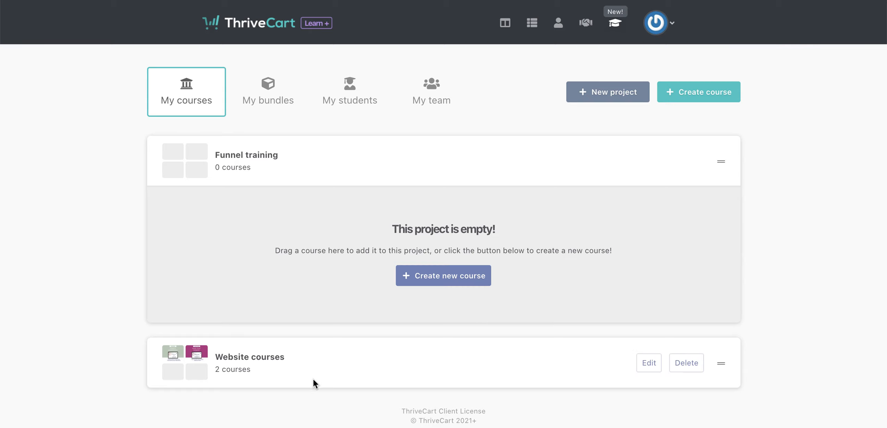
# Start a new course in the Website courses project and name it "One page website".
pyautogui.click(318, 370)
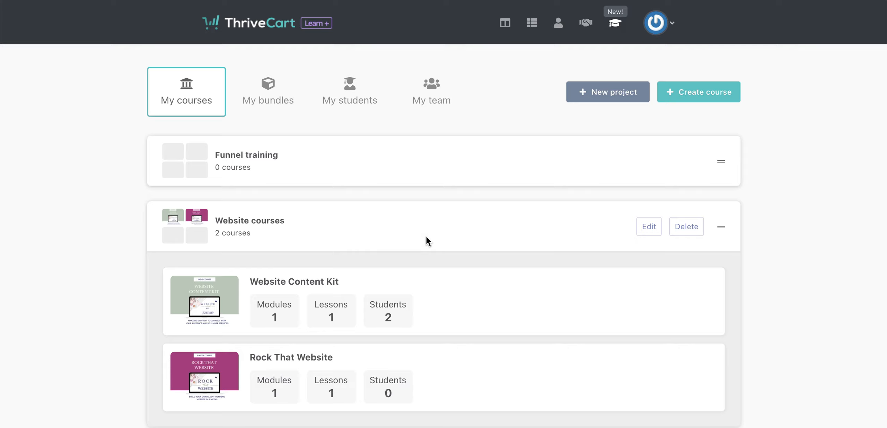
pyautogui.click(700, 97)
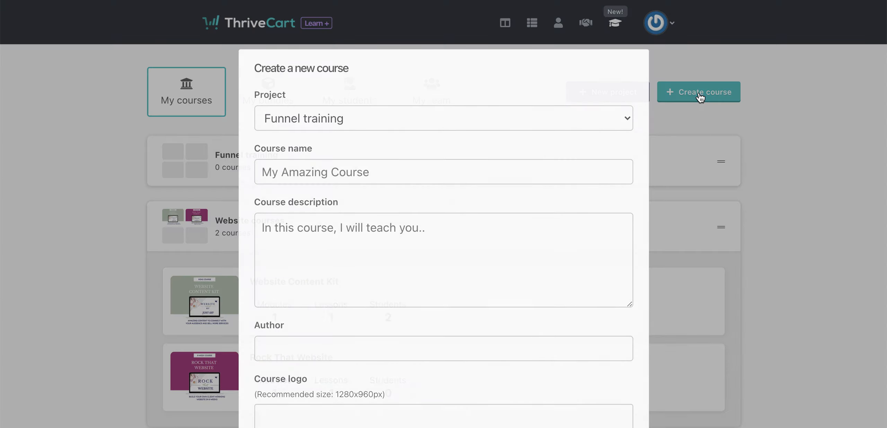
pyautogui.click(421, 123)
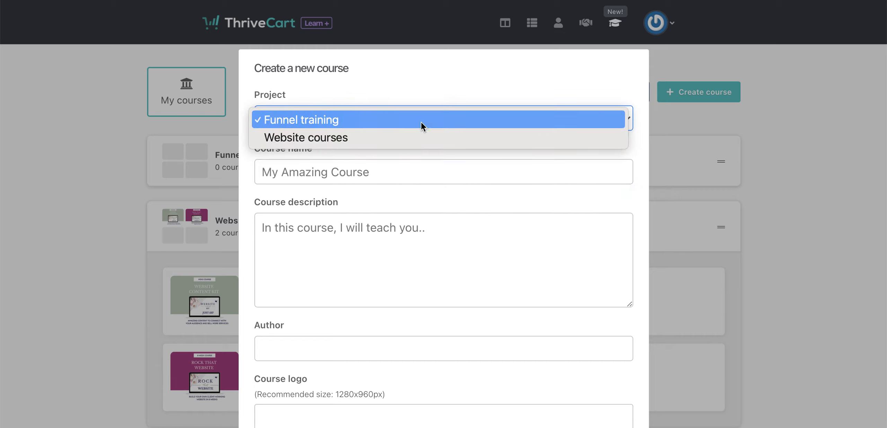
pyautogui.click(316, 138)
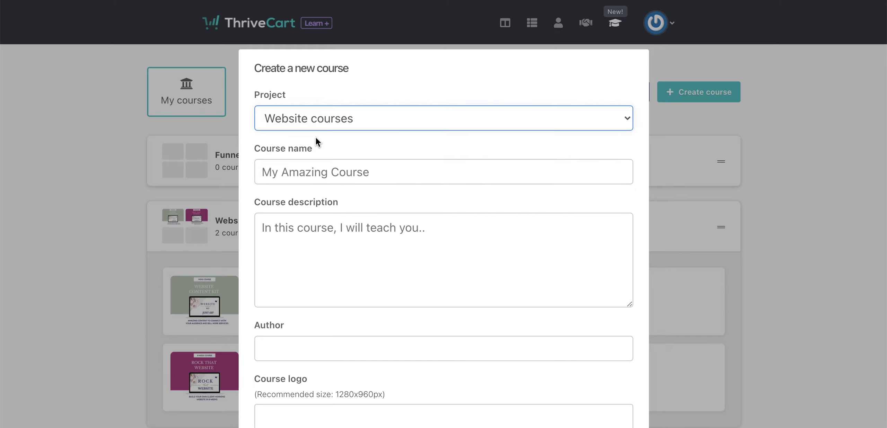
pyautogui.click(324, 173)
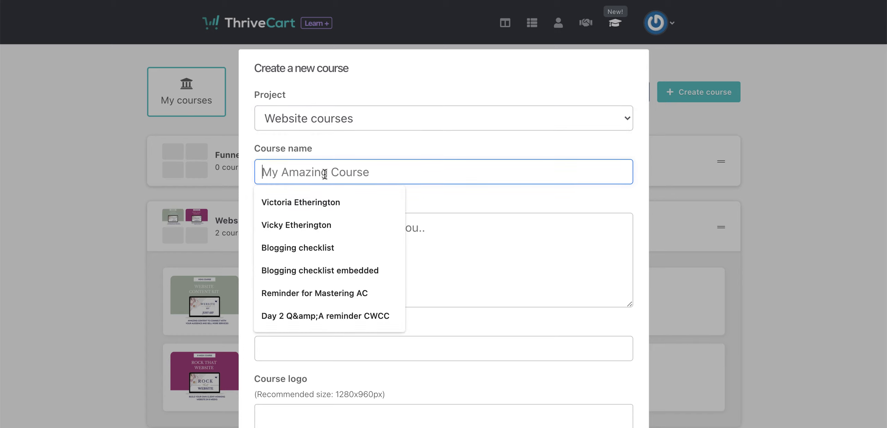
pyautogui.write('One page ')
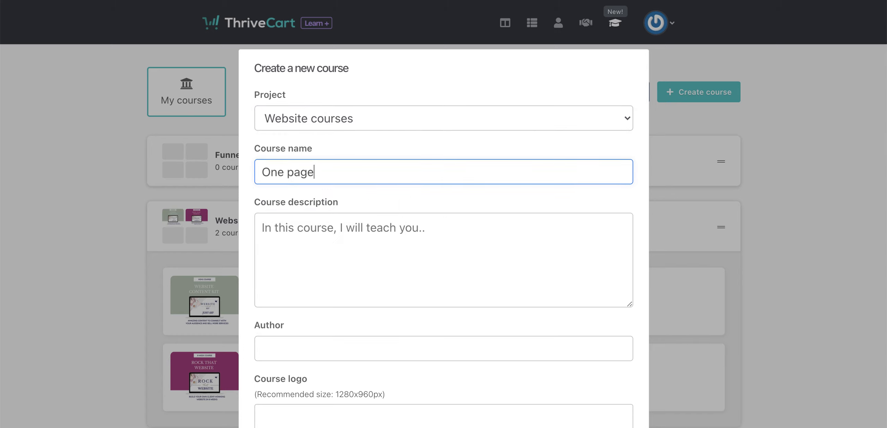
pyautogui.write('website')
# Enter the course description "In this course I'll teach you how to get up and running with a one-page WordPress website in a weekend".
pyautogui.click(323, 232)
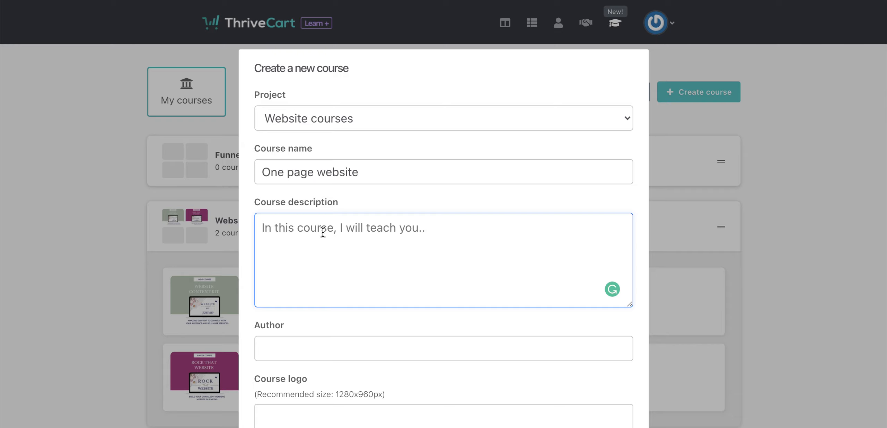
pyautogui.write("In this course I'l")
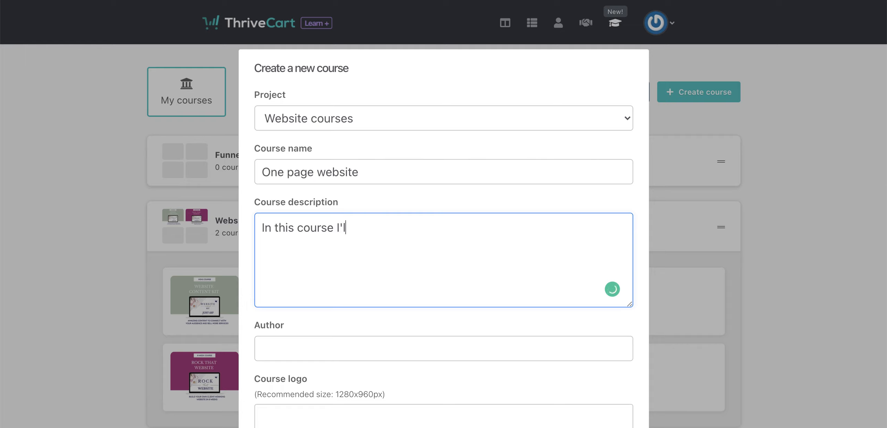
pyautogui.write('l teach you how to ')
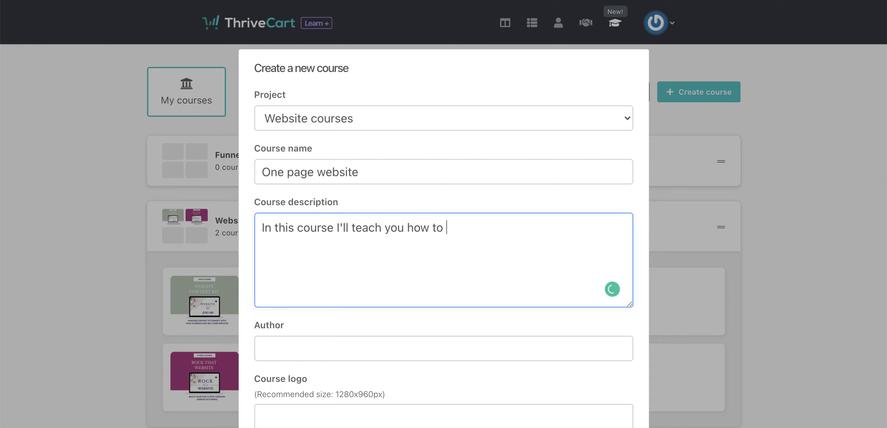
pyautogui.write('get up and running')
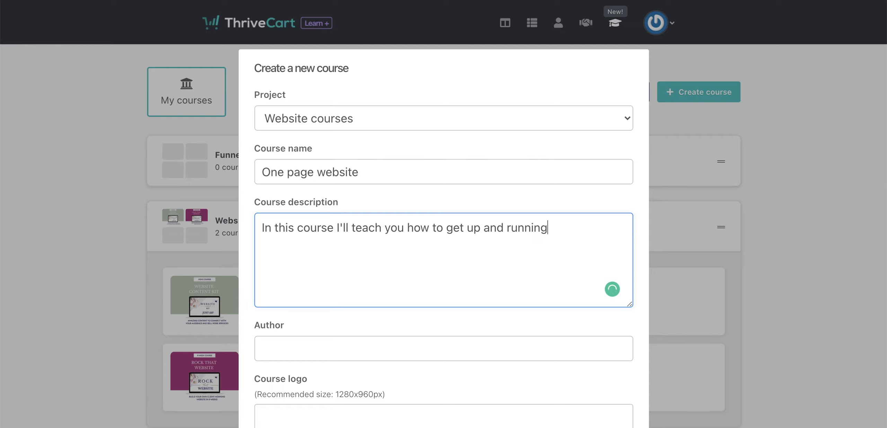
pyautogui.write(' with a one')
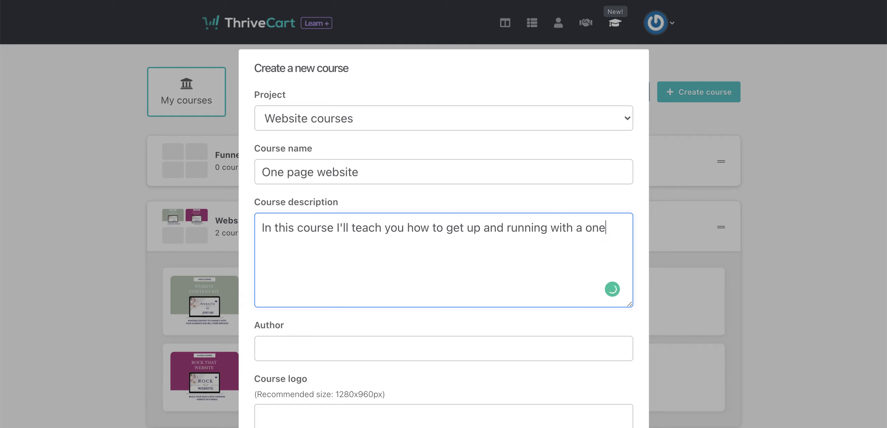
pyautogui.write('-page WordPres')
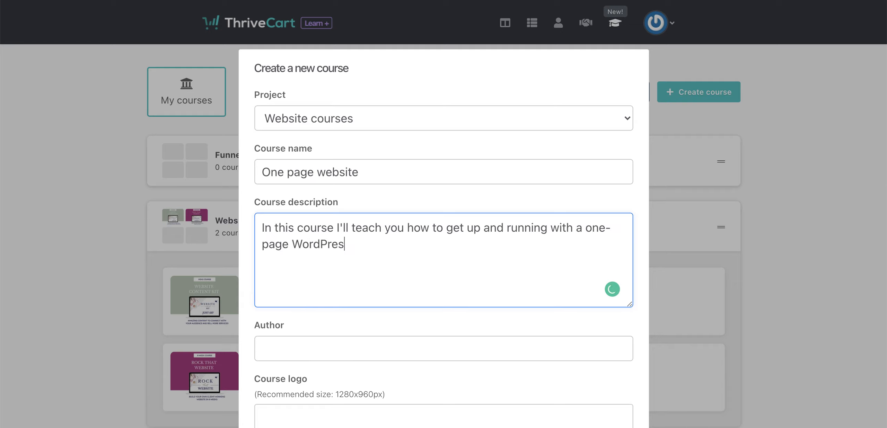
pyautogui.write('s wbsite')
pyautogui.press('BackSpace')
pyautogui.press('BackSpace')
pyautogui.press('BackSpace')
pyautogui.press('BackSpace')
pyautogui.press('BackSpace')
pyautogui.write('ebsite in a weekend')
# Fill in the author's full name and create the course.
pyautogui.click(323, 354)
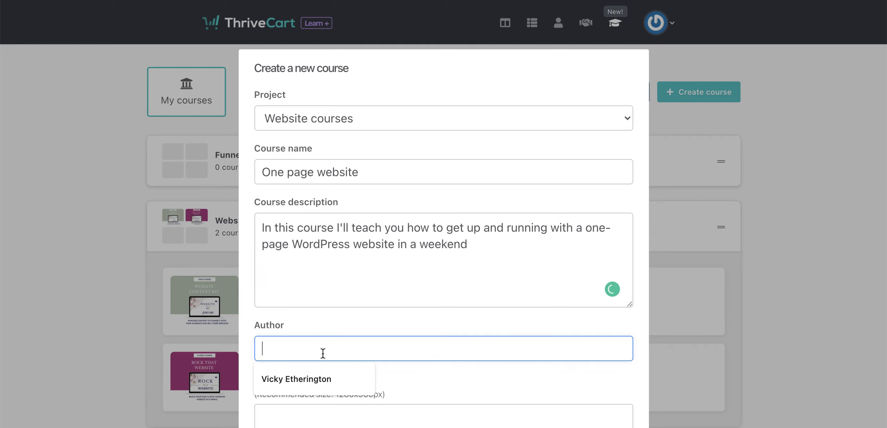
pyautogui.click(312, 367)
pyautogui.press('Return')
pyautogui.scroll(-1, 316, 330)
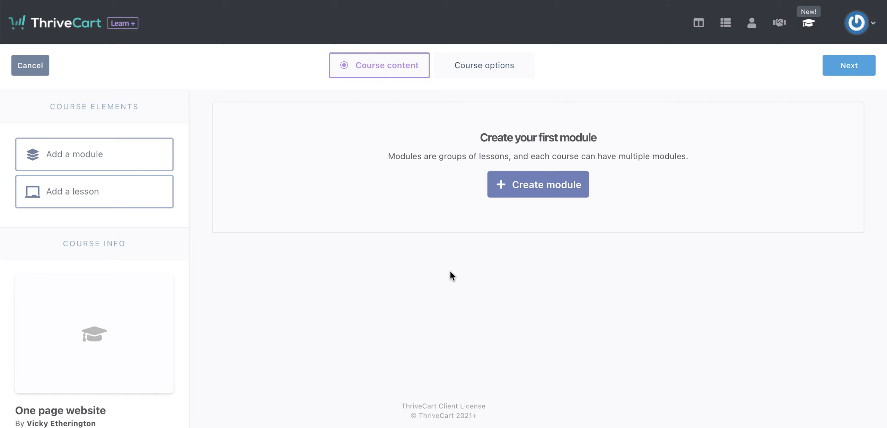
# Upload "Thrivecart Learn thumbnail (2).png" from Downloads as the course image.
pyautogui.moveTo(100, 346)
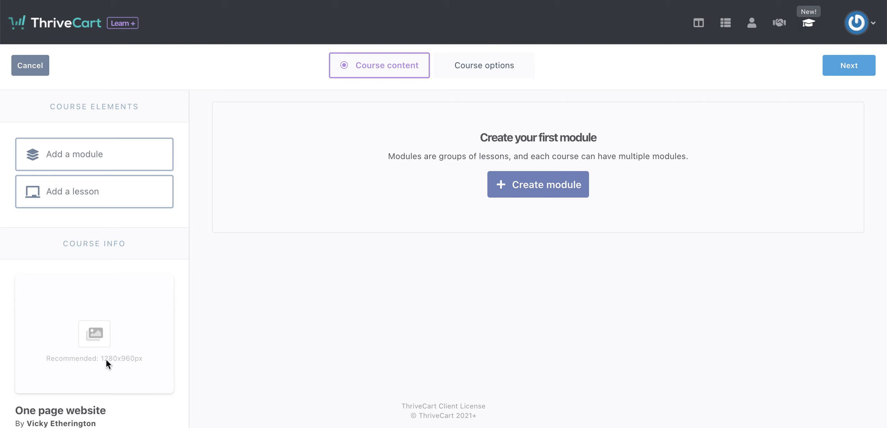
pyautogui.click(98, 339)
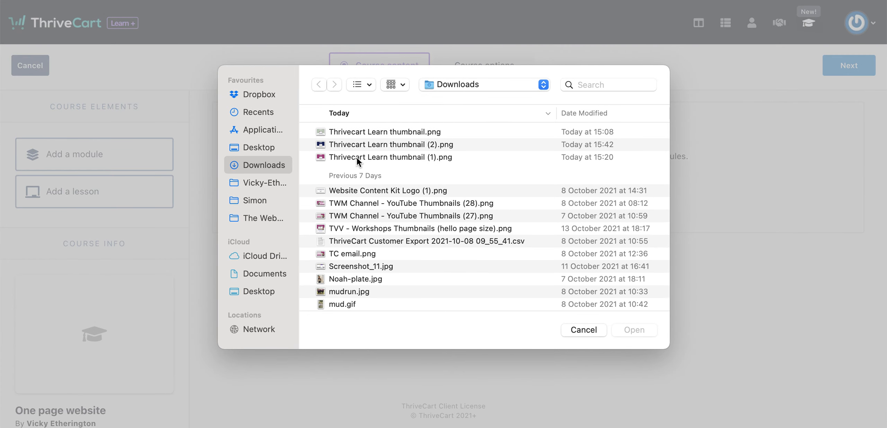
pyautogui.doubleClick(360, 144)
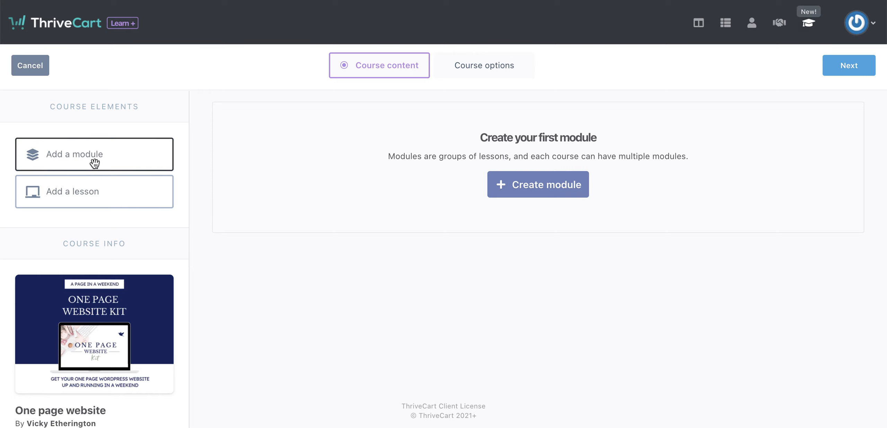
# Create the course's first module, named "Introduction", available to all students.
pyautogui.click(513, 185)
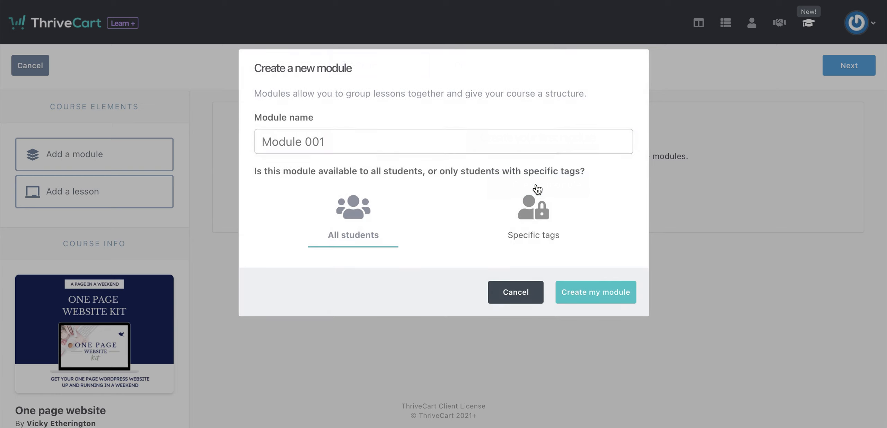
pyautogui.click(357, 149)
pyautogui.write('Introduction')
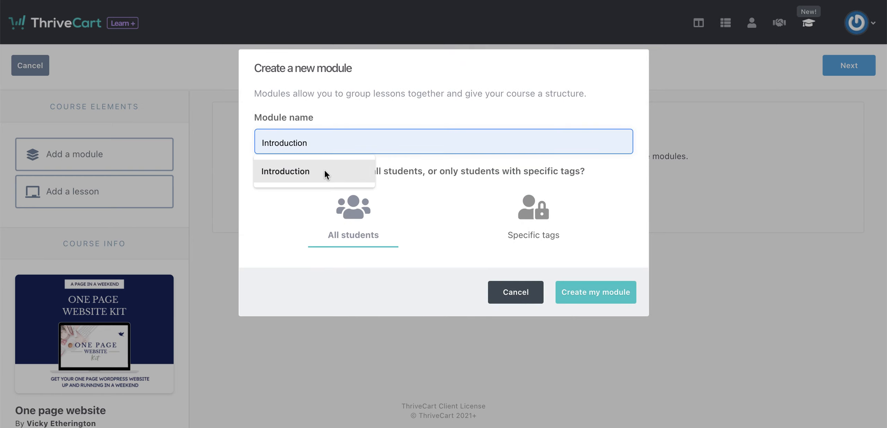
pyautogui.click(324, 169)
pyautogui.press('Return')
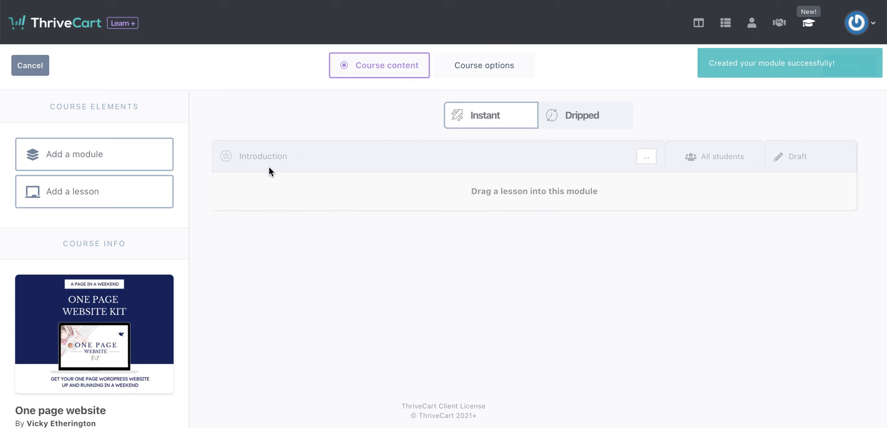
# Try to add a lesson to the Introduction module, and save and exit the course.
pyautogui.moveTo(88, 200); pyautogui.dragTo(422, 194)
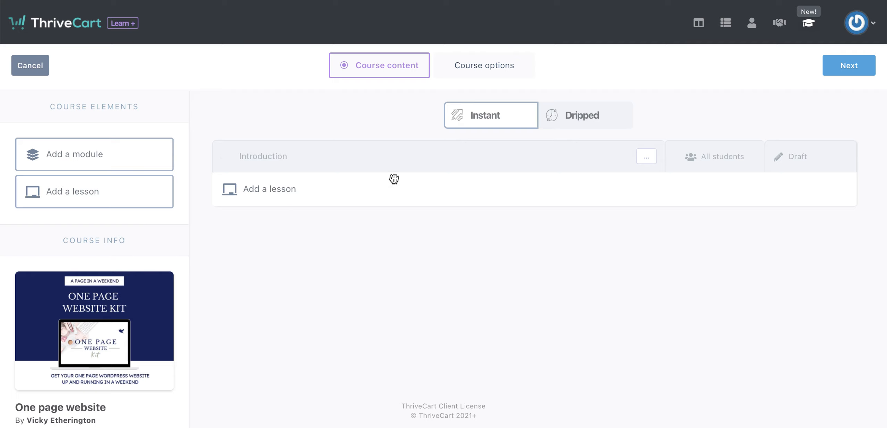
pyautogui.click(850, 68)
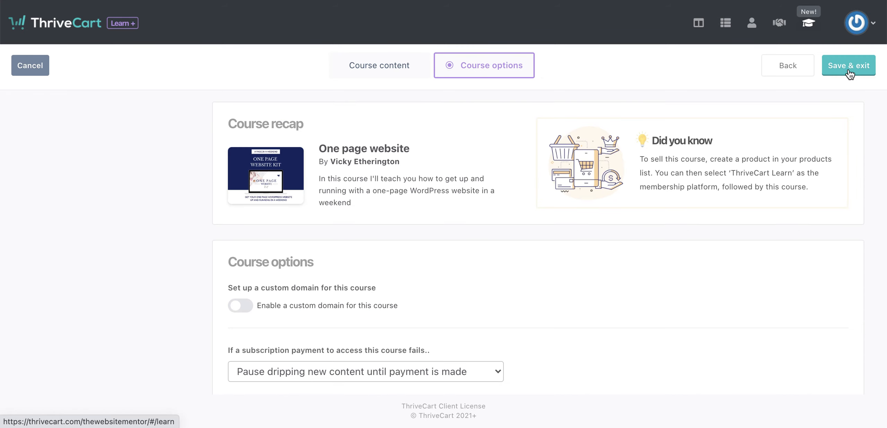
pyautogui.click(847, 66)
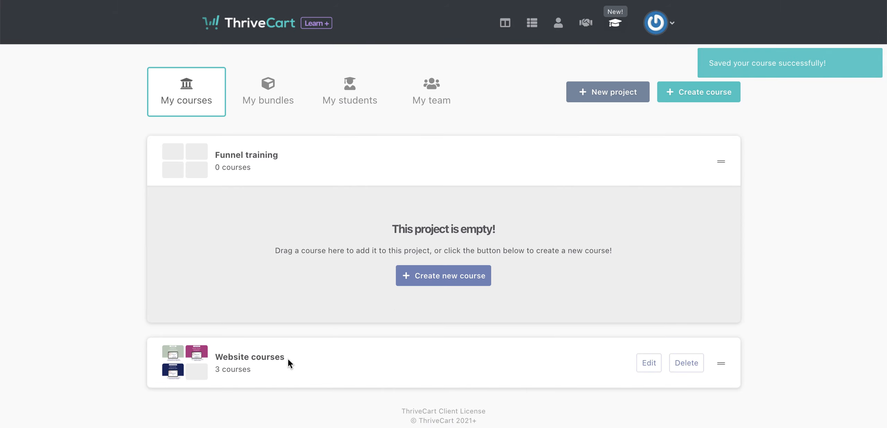
# Reopen the One page website course from the Website courses project for editing.
pyautogui.click(244, 361)
pyautogui.scroll(-4, 257, 360)
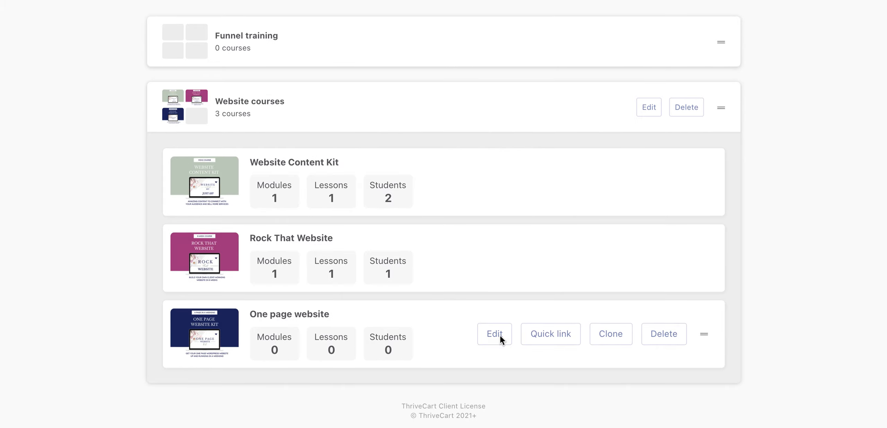
pyautogui.click(496, 334)
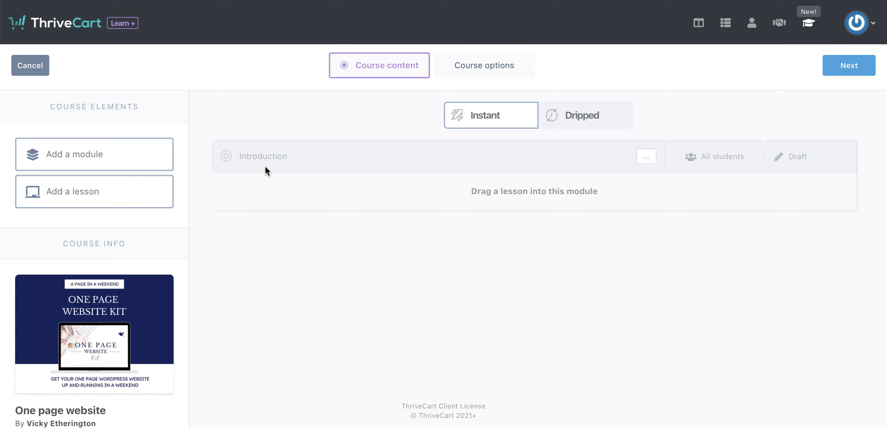
# Create the lesson "How to get the best from the course" in the Introduction module for all students and open it for editing.
pyautogui.moveTo(95, 190); pyautogui.dragTo(338, 192)
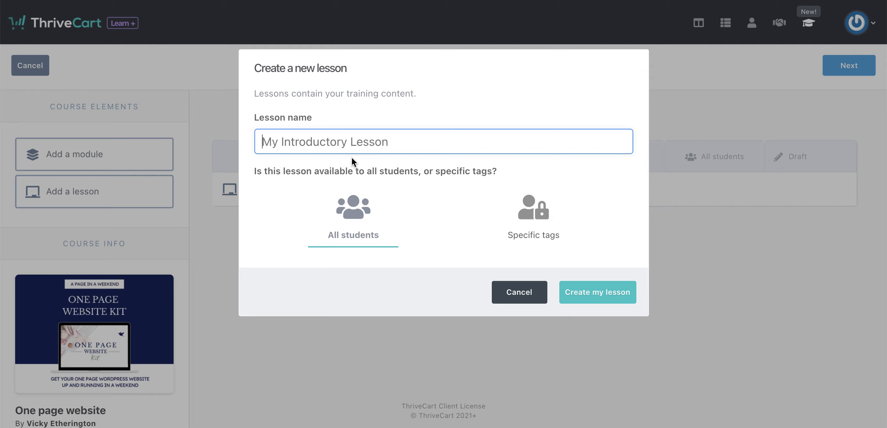
pyautogui.write('How to get the best from the course')
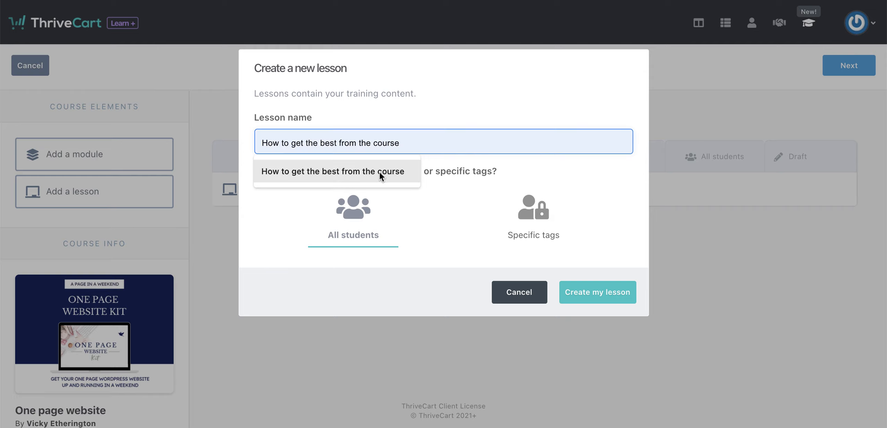
pyautogui.click(379, 172)
pyautogui.press('Return')
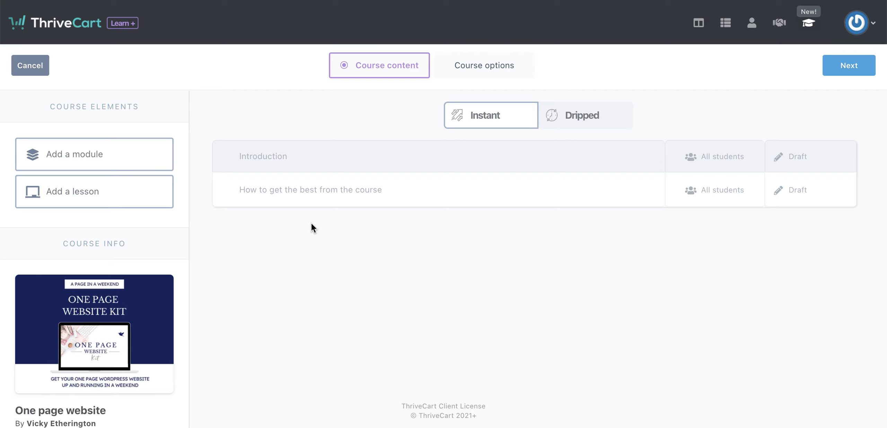
pyautogui.moveTo(307, 186)
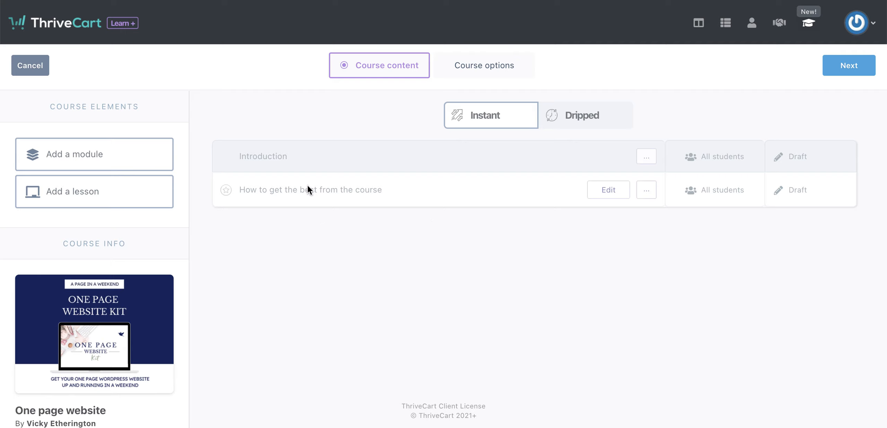
pyautogui.click(593, 188)
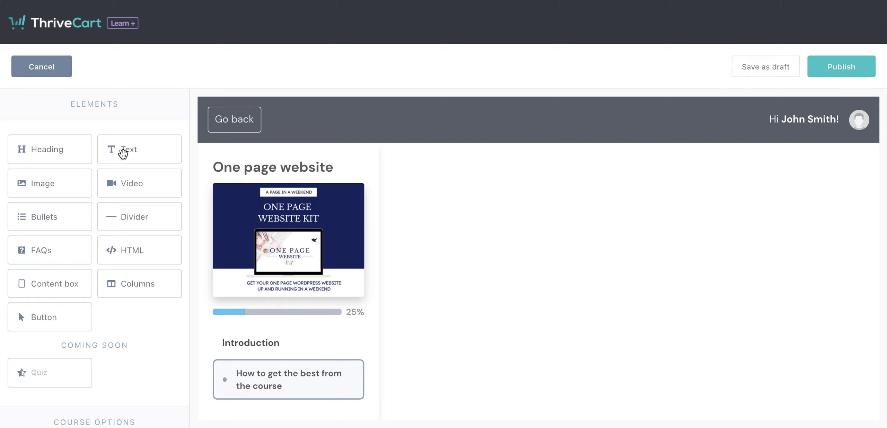
# Add a text element to the lesson area reading "Fabulous to have you here.".
pyautogui.moveTo(122, 151); pyautogui.dragTo(565, 207)
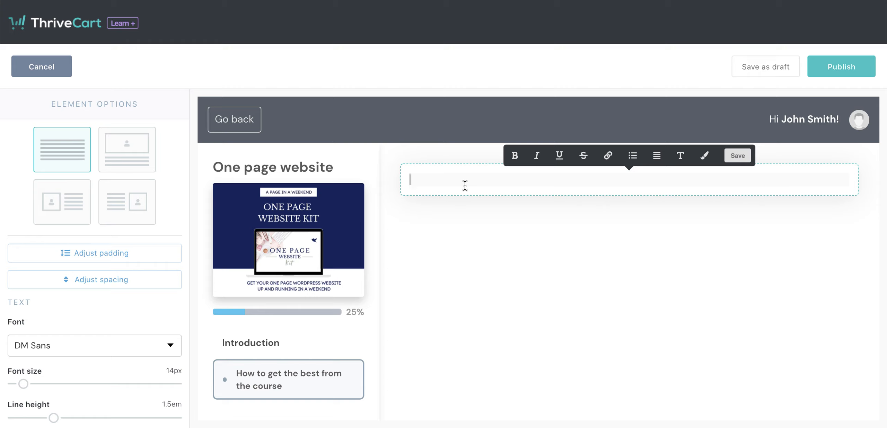
pyautogui.write('Fabulous to have you here.')
pyautogui.press('Return')
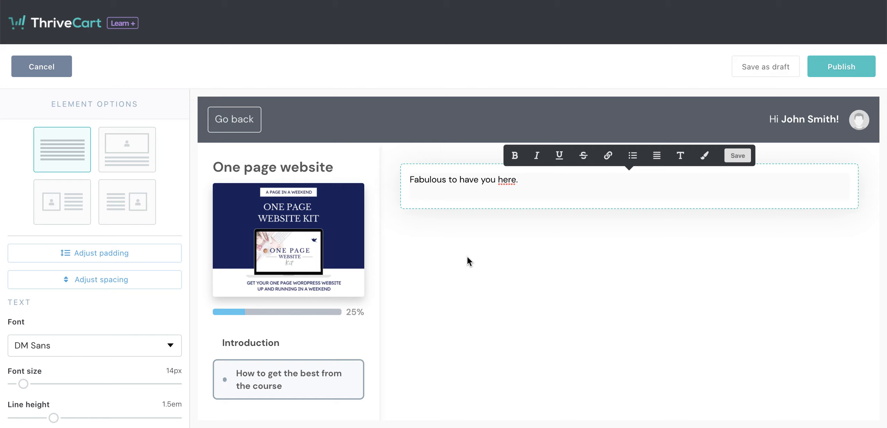
pyautogui.click(467, 257)
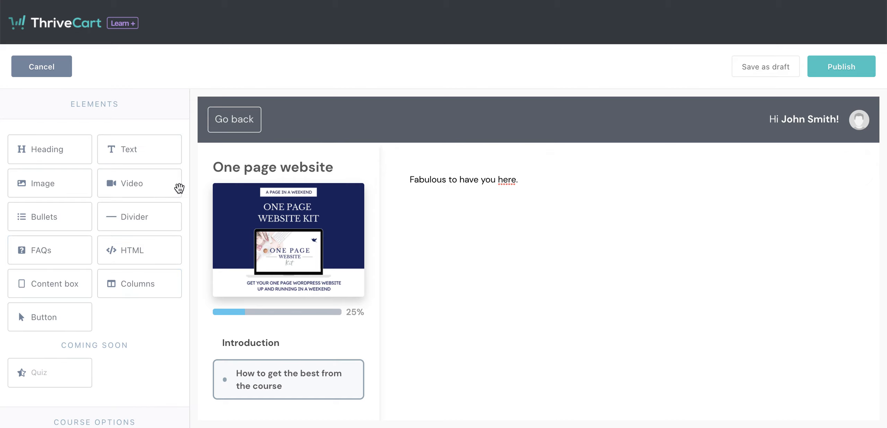
# Add a video element above the welcome text, preview the video-with-text and two-video layouts, and choose the single-video layout.
pyautogui.moveTo(180, 189); pyautogui.dragTo(585, 196)
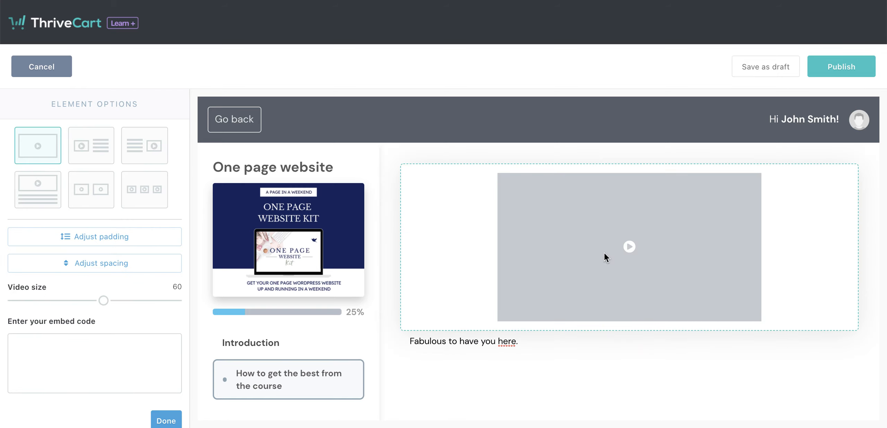
pyautogui.click(91, 158)
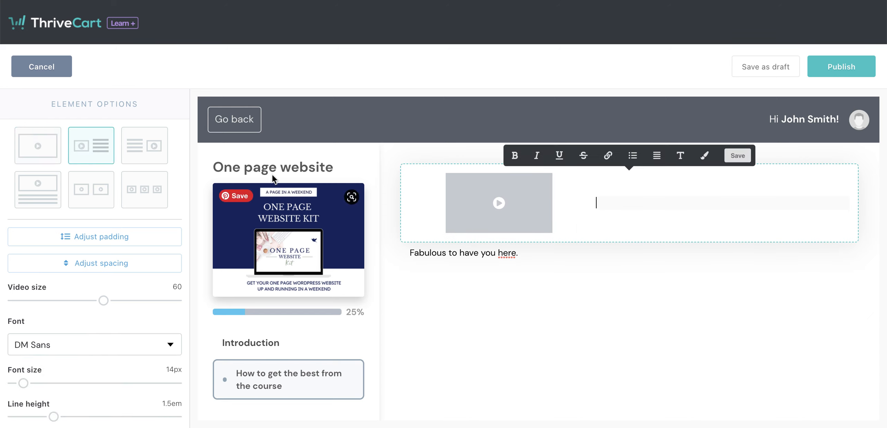
pyautogui.click(50, 198)
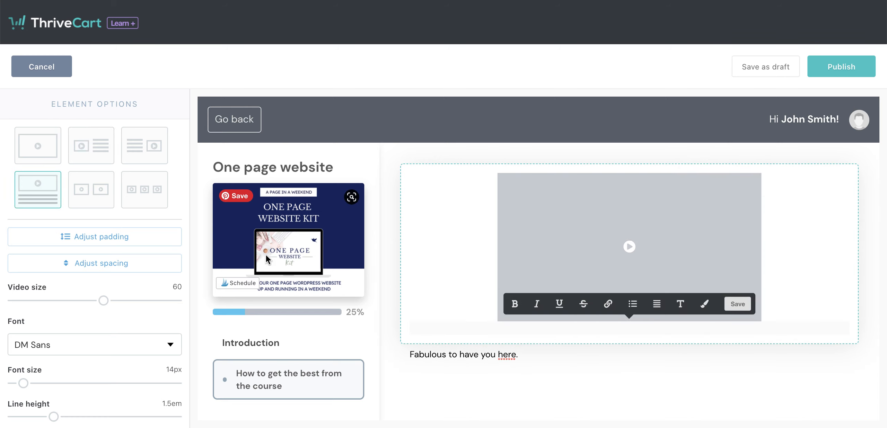
pyautogui.click(112, 196)
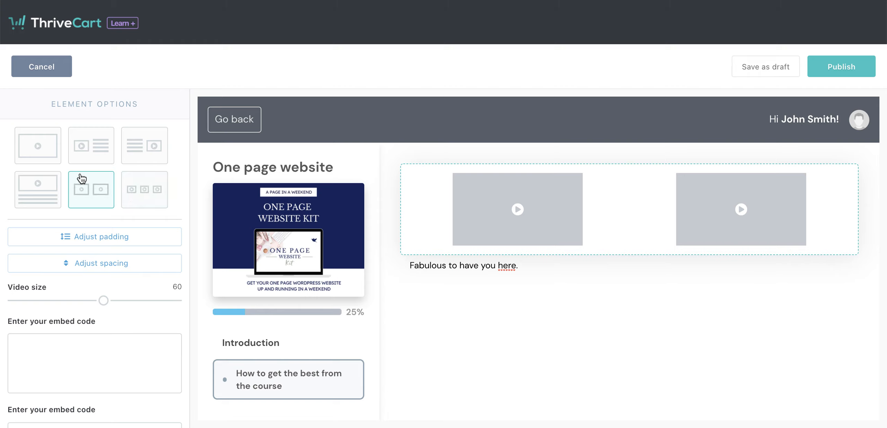
pyautogui.click(36, 154)
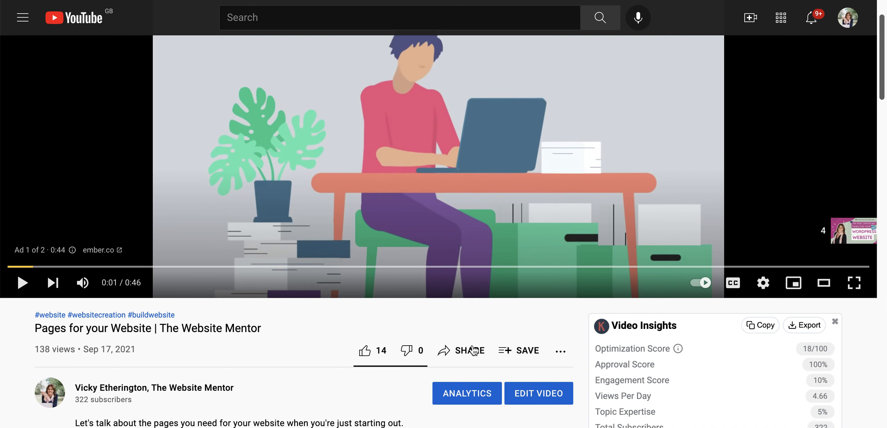
# In YouTube, copy the embed code of the video "Pages for your Website | The Website Mentor" and close the embed dialog.
pyautogui.scroll(-1, 353, 277)
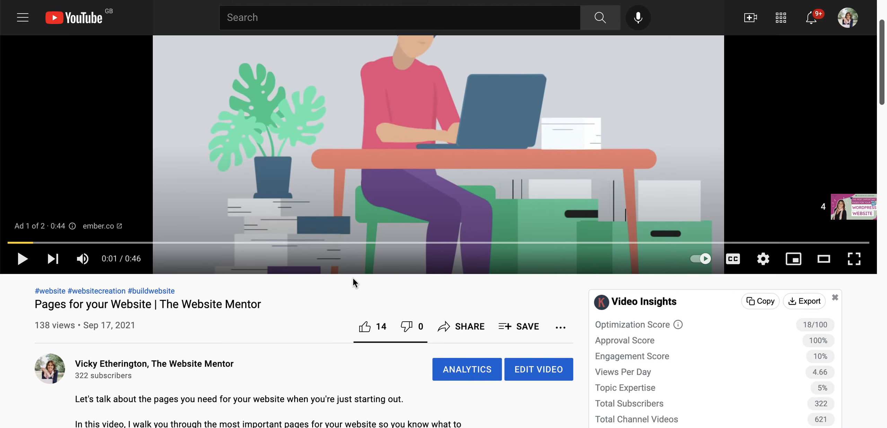
pyautogui.click(472, 327)
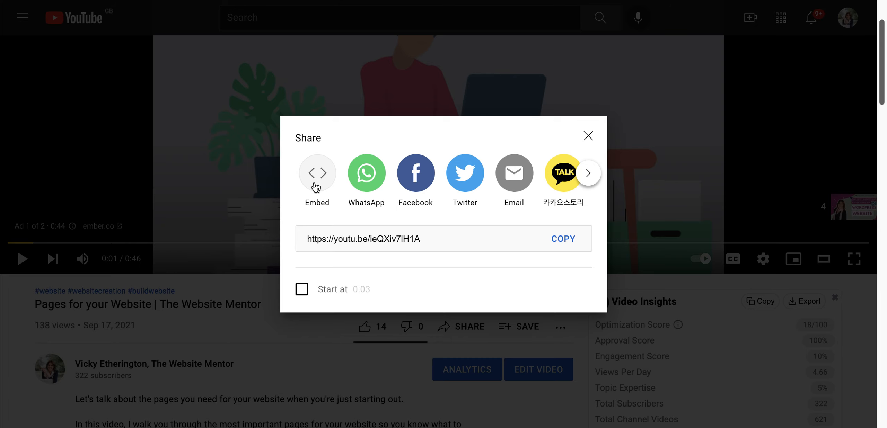
pyautogui.click(315, 182)
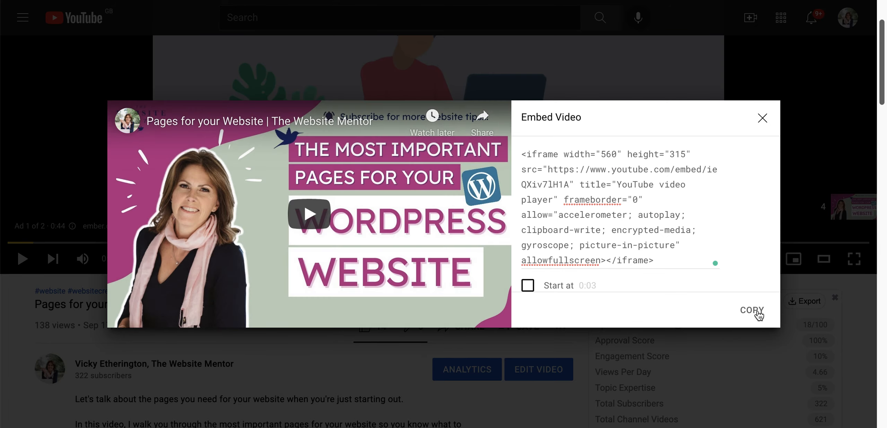
pyautogui.click(757, 313)
pyautogui.click(762, 118)
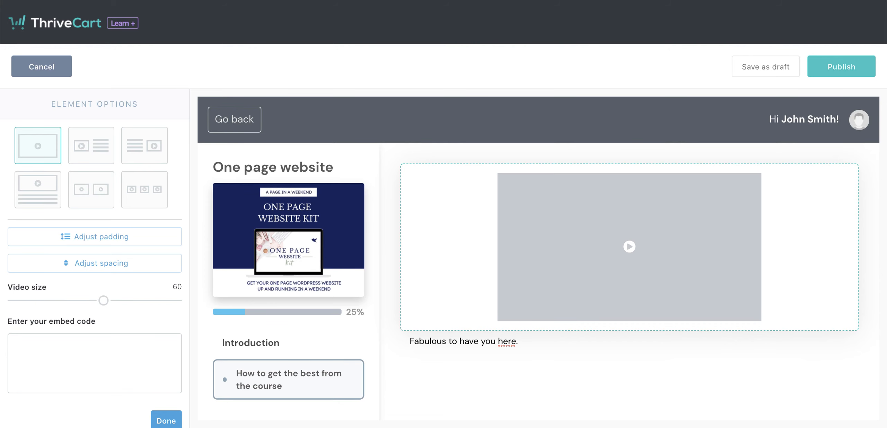
# Back in ThriveCart, paste the copied YouTube embed code into the lesson's video element and deselect the element.
pyautogui.click(101, 363)
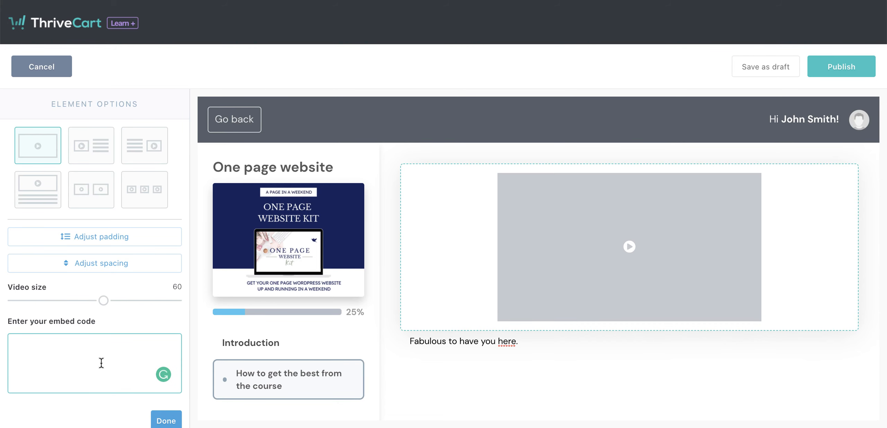
pyautogui.hotkey('ctrl', 'v')
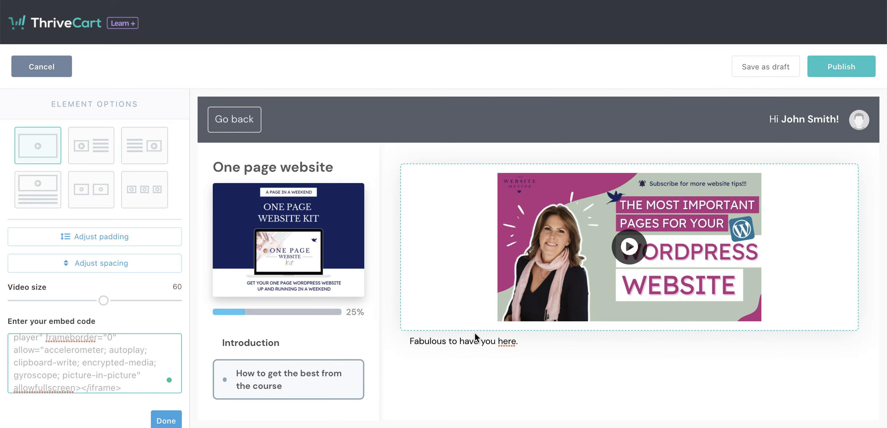
pyautogui.moveTo(476, 335)
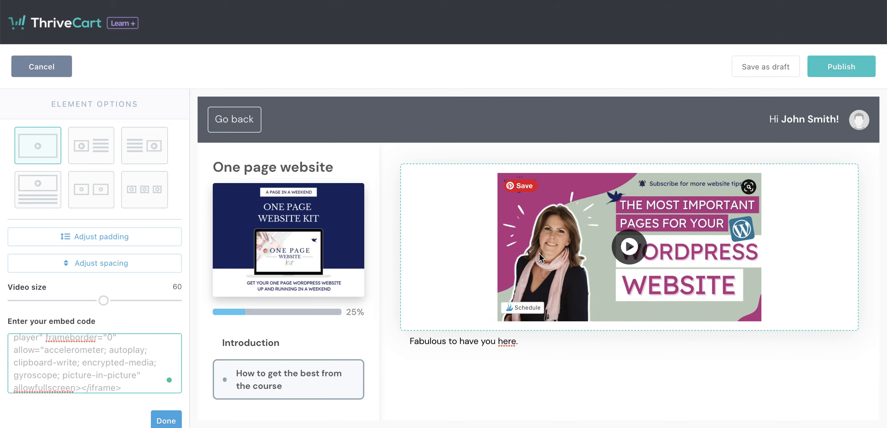
pyautogui.scroll(-2, 258, 323)
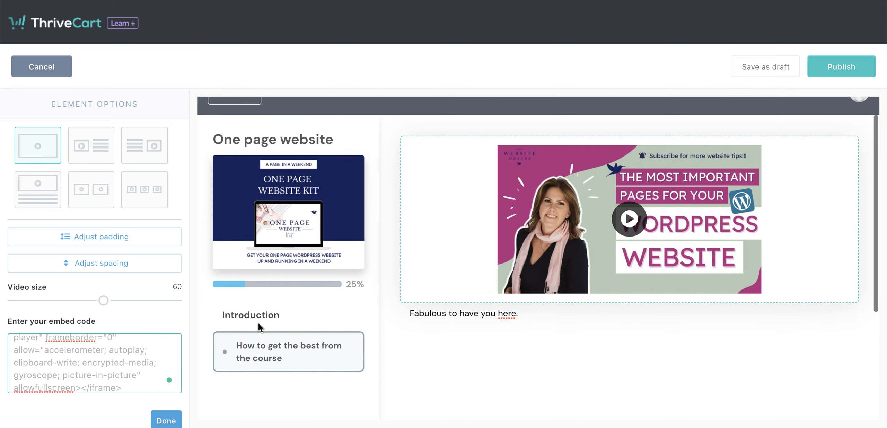
pyautogui.click(289, 287)
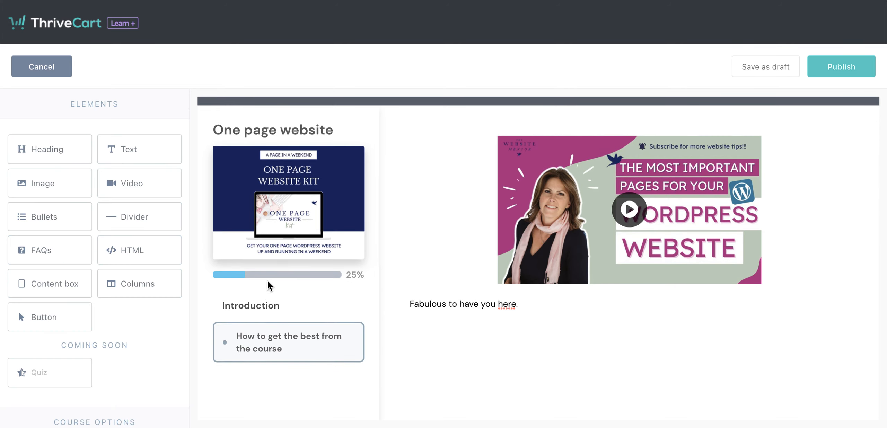
# Examine the title styling options for the course title, modules and lessons, and return to the course options without exiting the editor.
pyautogui.scroll(-5, 122, 337)
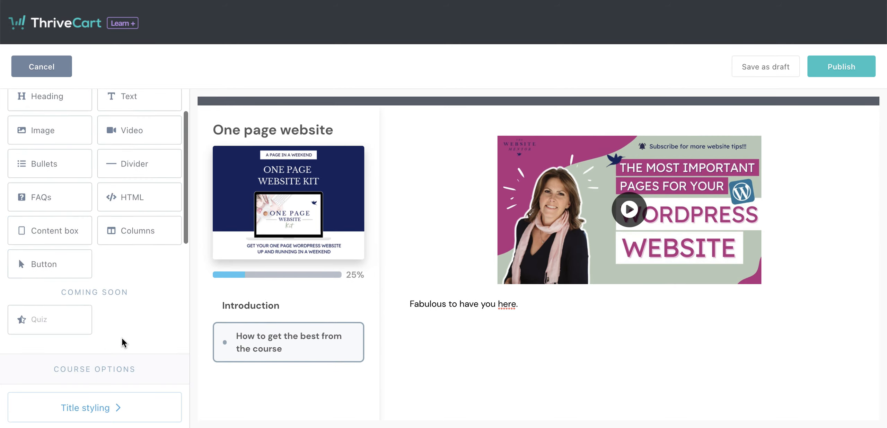
pyautogui.click(96, 304)
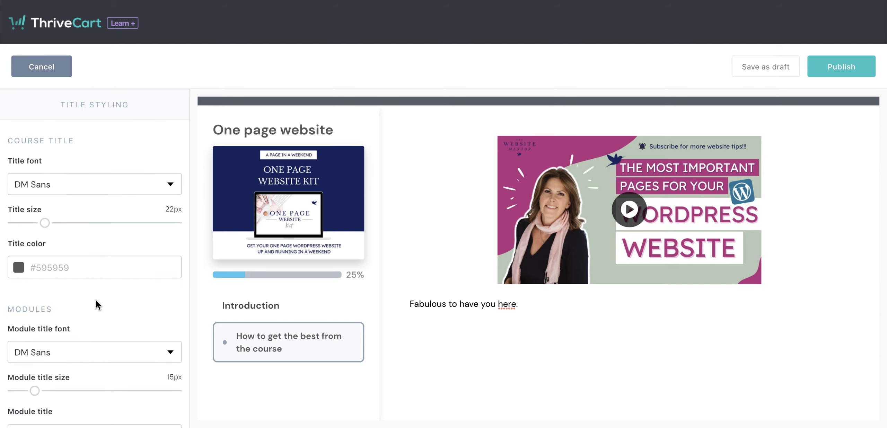
pyautogui.scroll(-3, 90, 319)
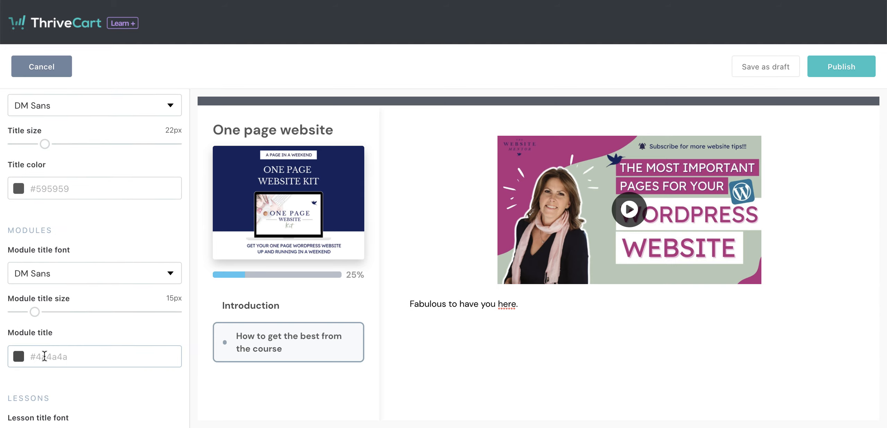
pyautogui.scroll(-4, 45, 356)
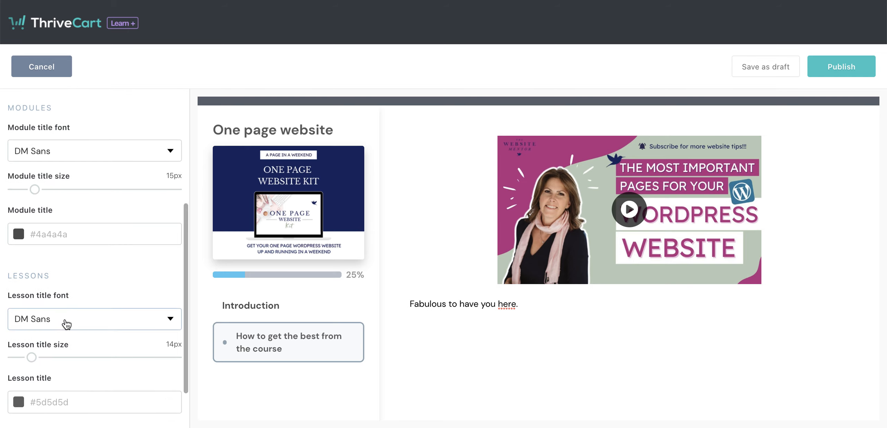
pyautogui.scroll(-2, 66, 322)
pyautogui.scroll(6, 65, 322)
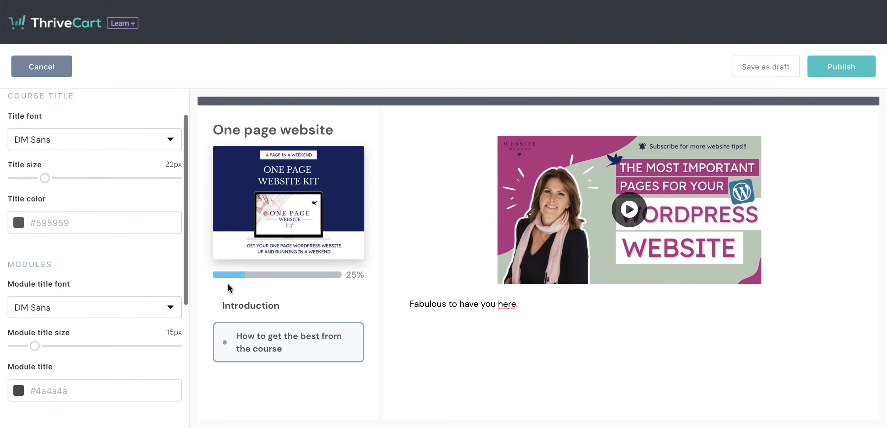
pyautogui.scroll(2, 139, 260)
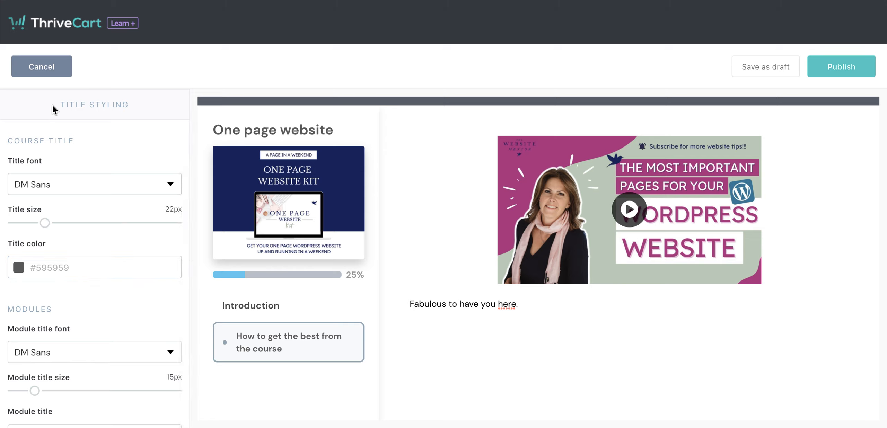
pyautogui.click(54, 69)
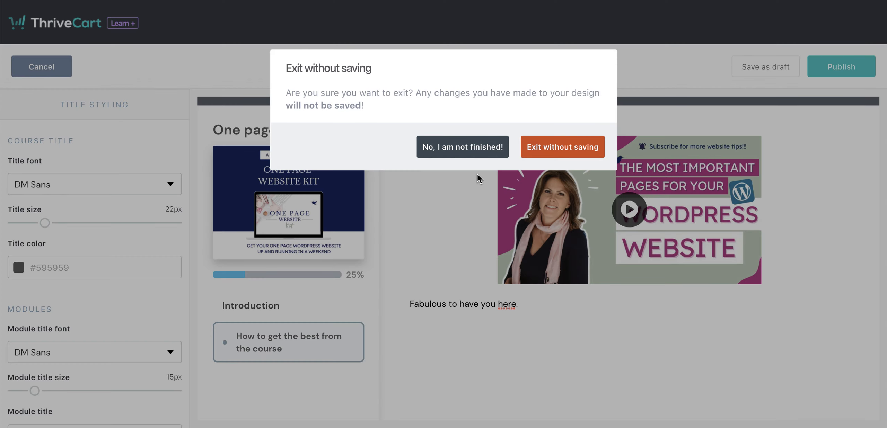
pyautogui.click(481, 153)
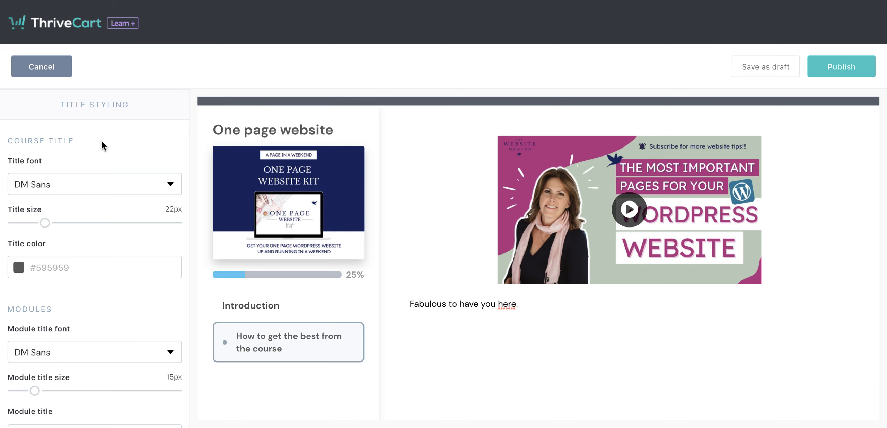
pyautogui.scroll(-10, 81, 200)
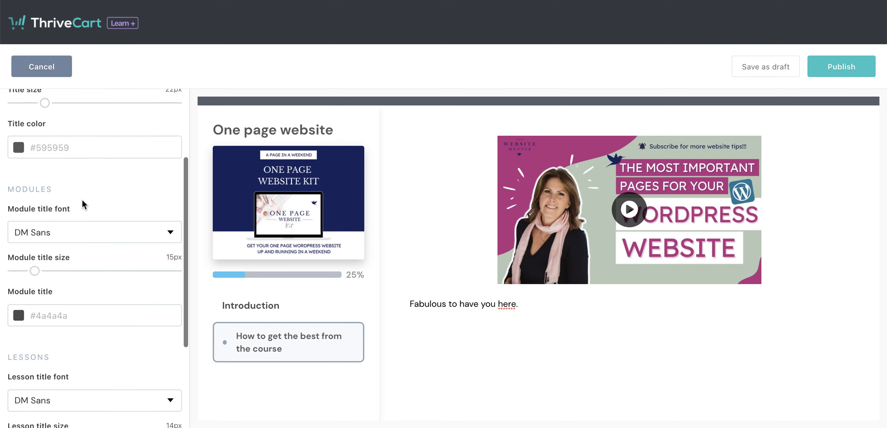
pyautogui.click(162, 377)
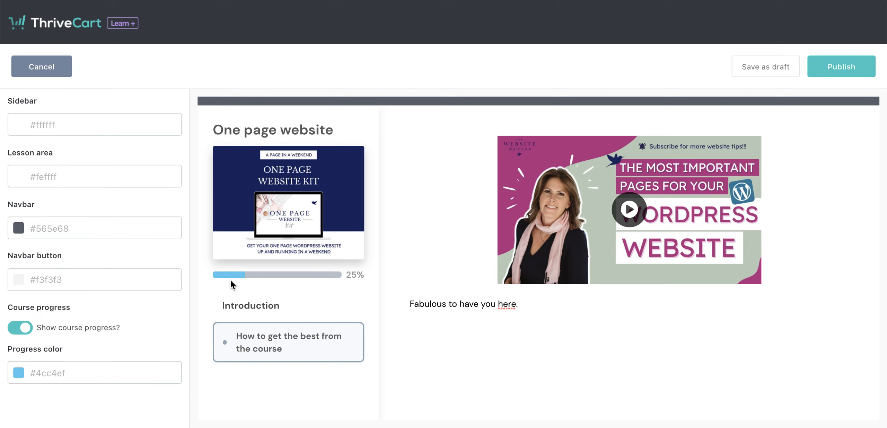
# Switch the course progress bar off and on again, and set its progress color to #C93567.
pyautogui.click(16, 330)
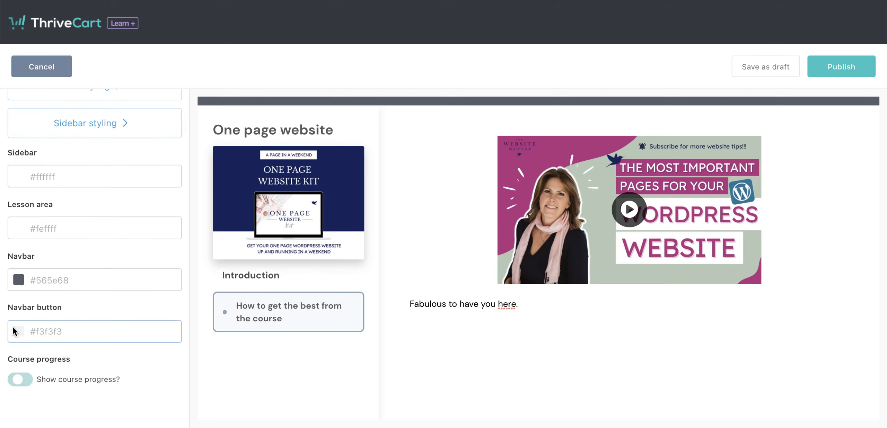
pyautogui.click(26, 382)
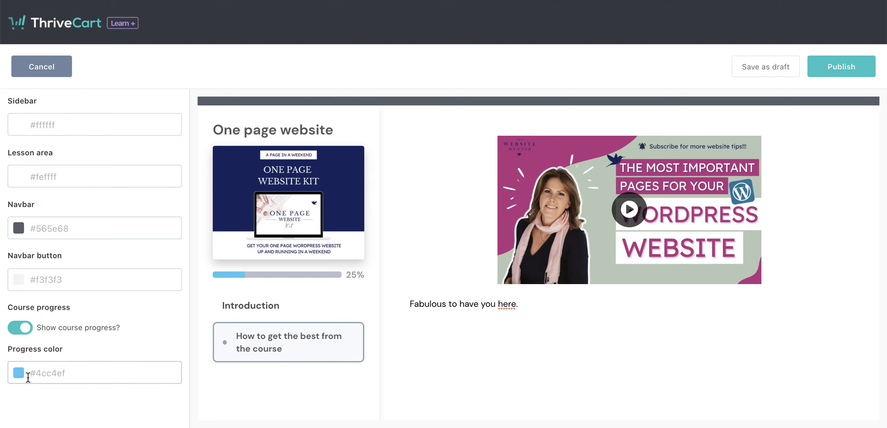
pyautogui.click(42, 374)
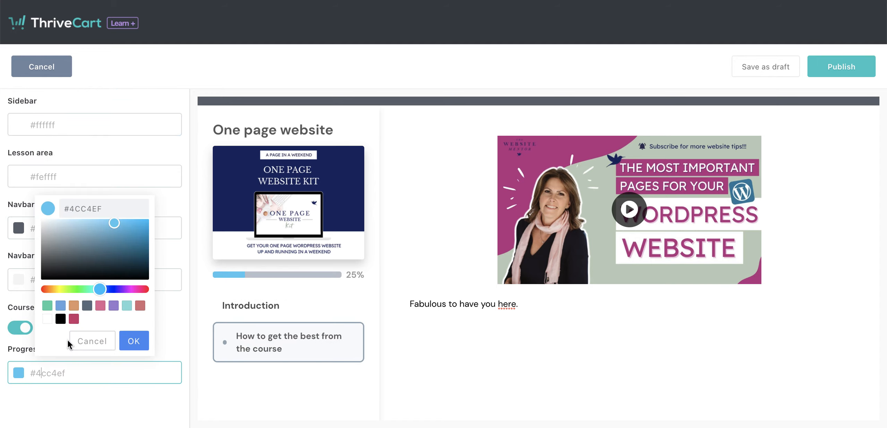
pyautogui.click(74, 318)
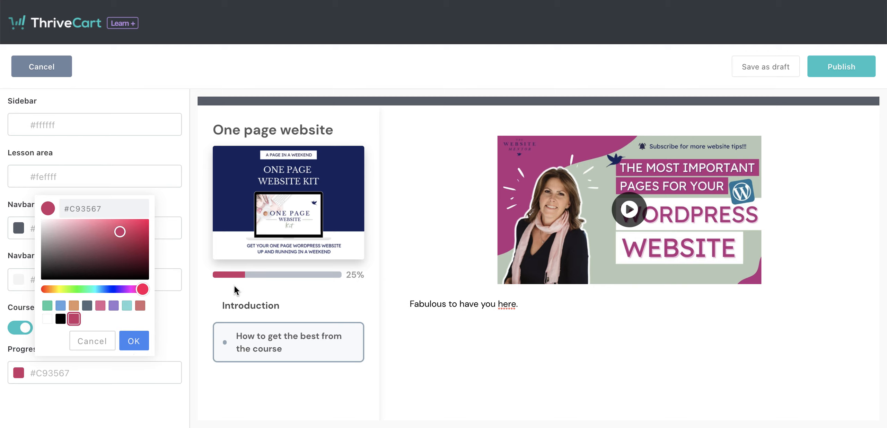
pyautogui.click(133, 341)
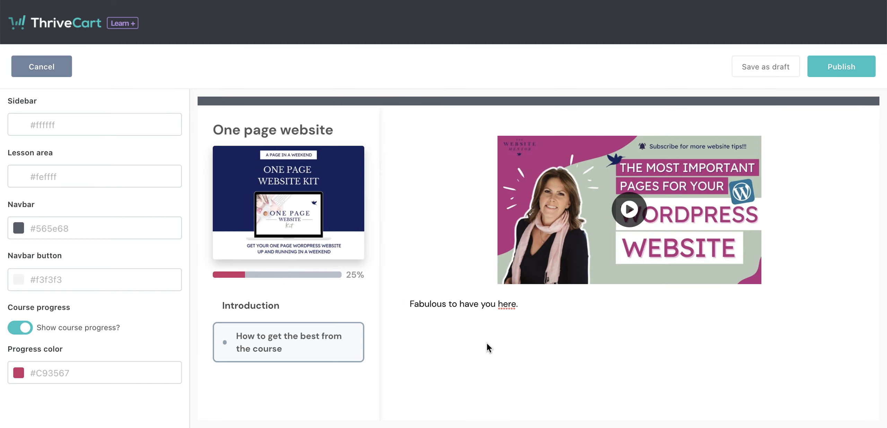
# Add a button element below the welcome text in the lesson area and select it.
pyautogui.scroll(1, 498, 338)
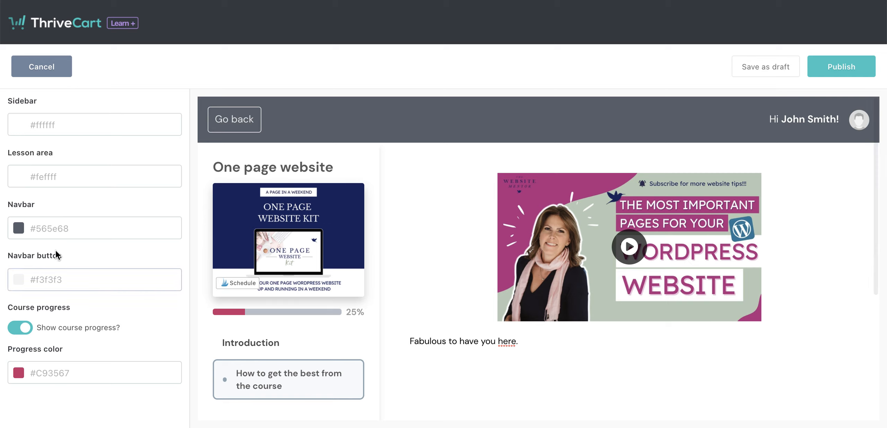
pyautogui.scroll(5, 59, 236)
pyautogui.scroll(5, 64, 210)
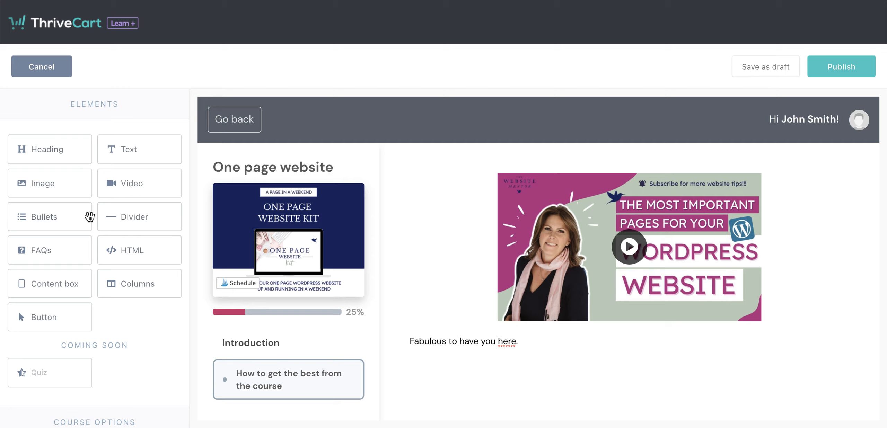
pyautogui.moveTo(44, 311); pyautogui.dragTo(554, 385)
pyautogui.click(605, 389)
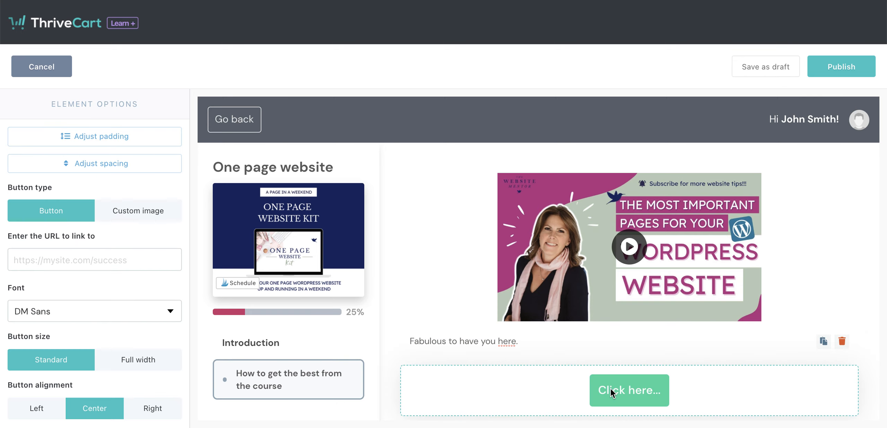
# Replace the new button's label with "Download your worksheets".
pyautogui.press('super+a')
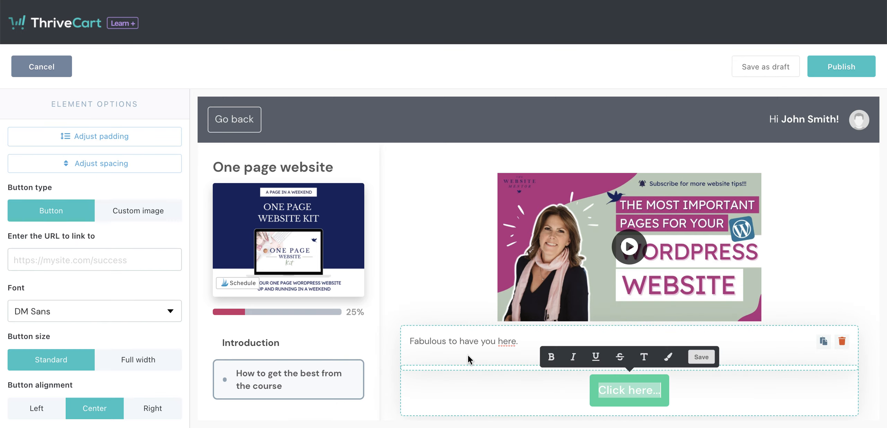
pyautogui.scroll(-2, 467, 356)
pyautogui.doubleClick(611, 338)
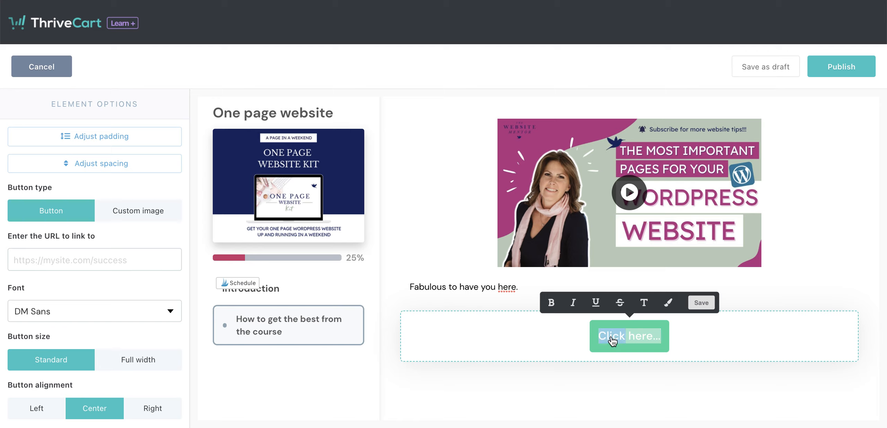
pyautogui.tripleClick(611, 340)
pyautogui.write('D')
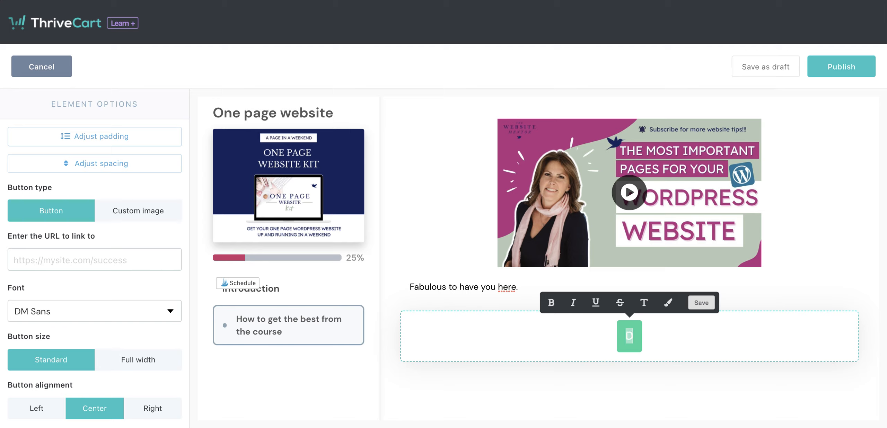
pyautogui.write('ownload your work')
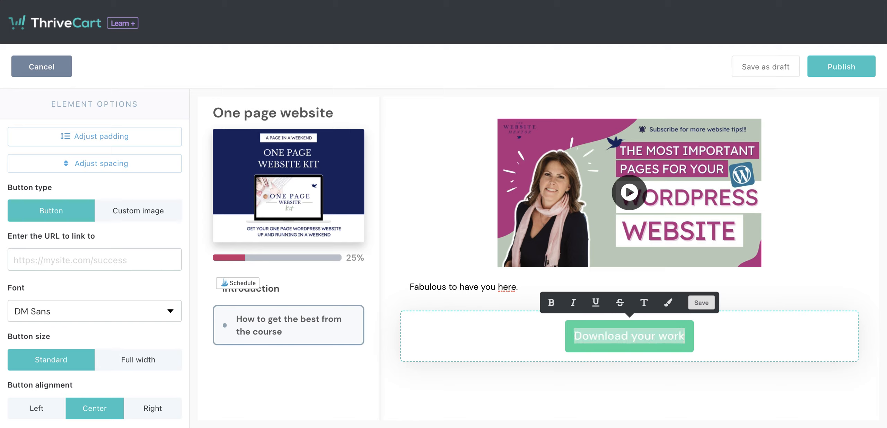
pyautogui.write('sheets')
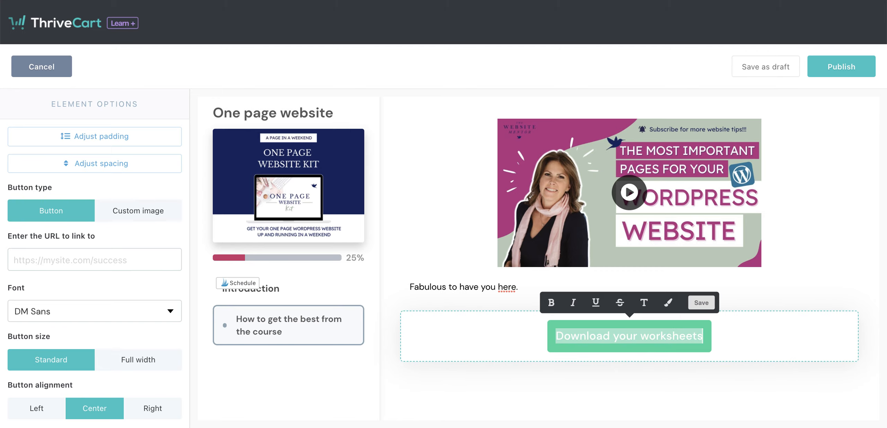
pyautogui.click(771, 331)
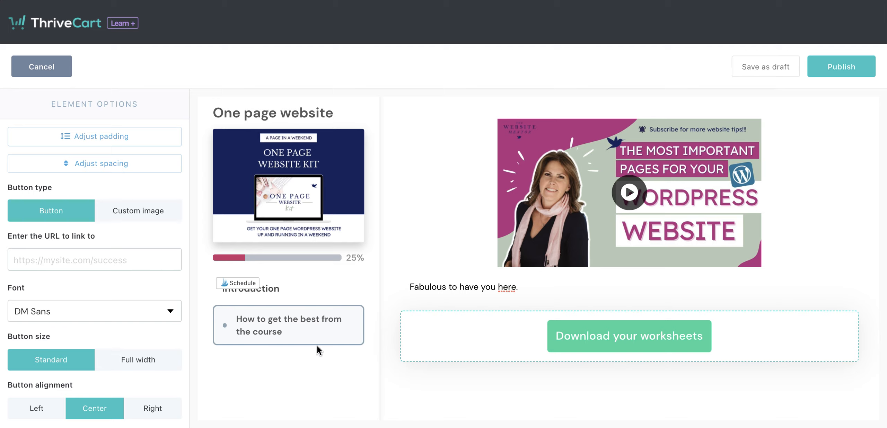
# Style the worksheets button with a 0em border radius and the color #C93567, and publish the lesson.
pyautogui.click(31, 260)
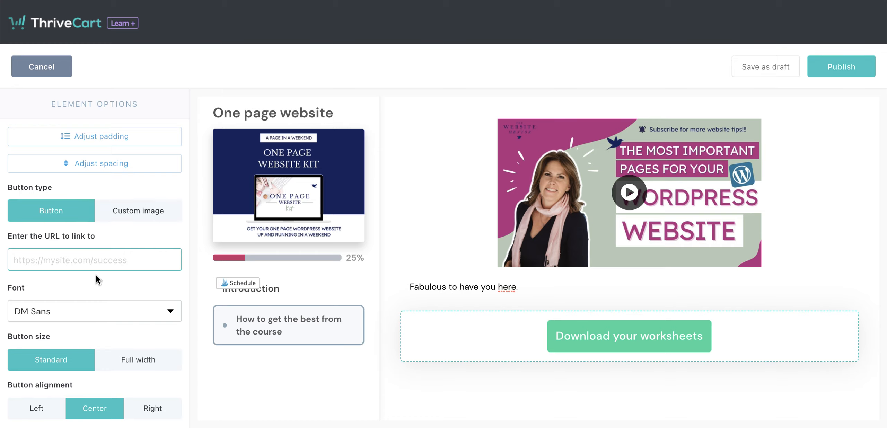
pyautogui.scroll(-5, 96, 275)
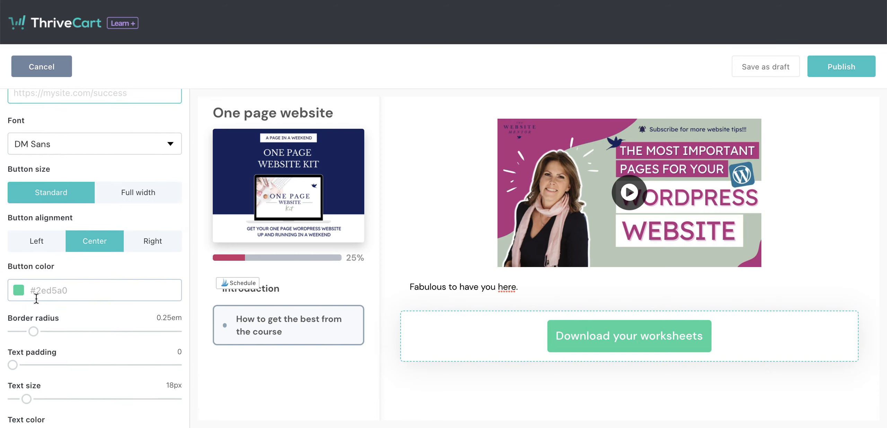
pyautogui.moveTo(35, 334); pyautogui.dragTo(3, 329)
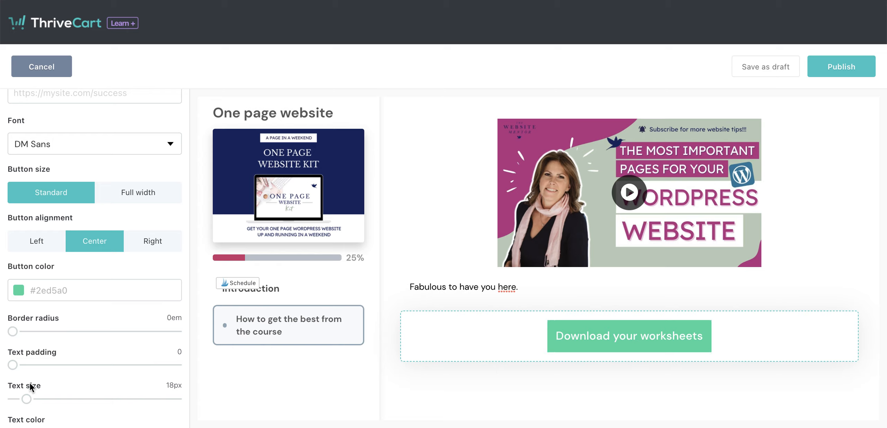
pyautogui.click(49, 290)
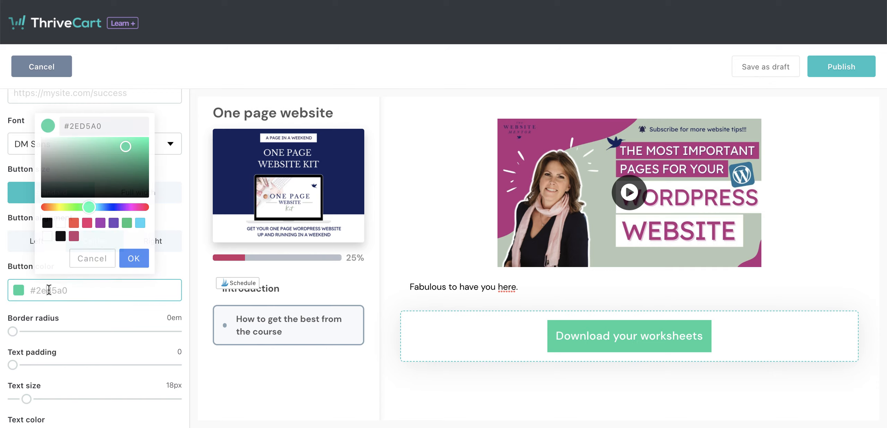
pyautogui.click(74, 236)
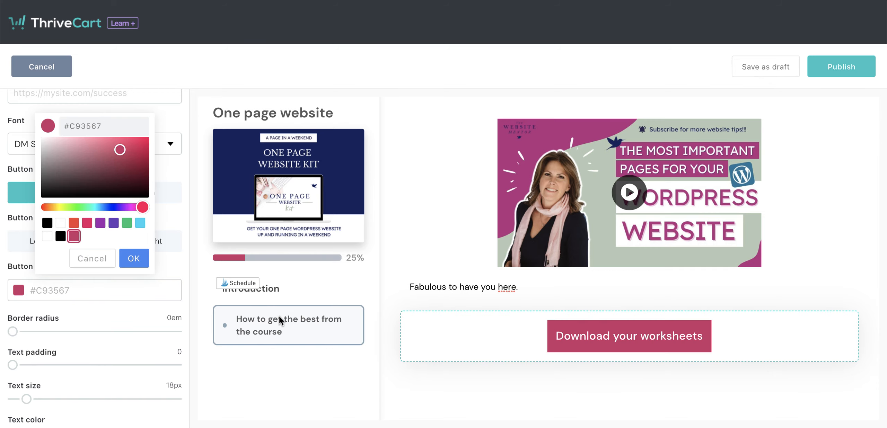
pyautogui.scroll(-3, 104, 378)
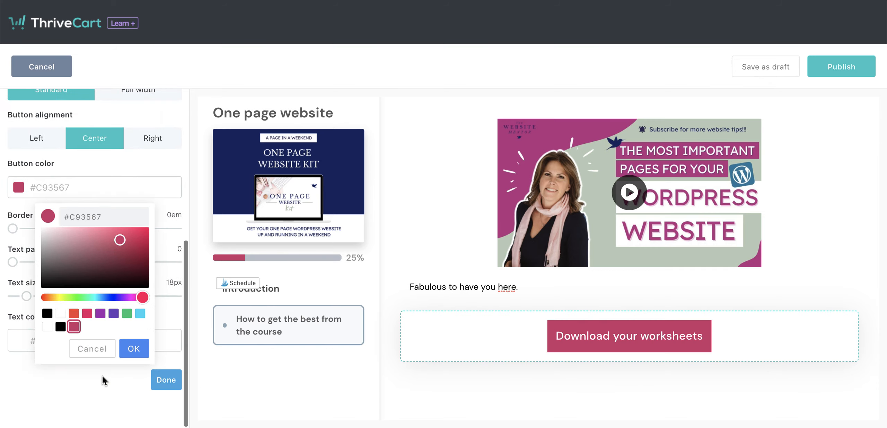
pyautogui.click(132, 349)
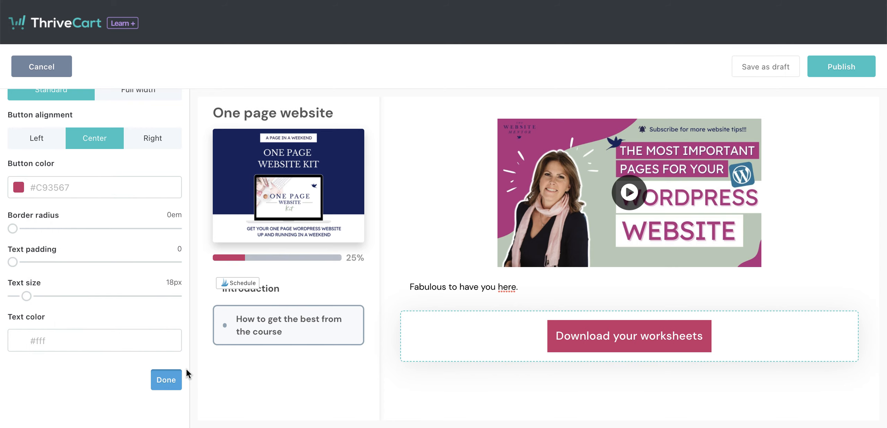
pyautogui.click(180, 377)
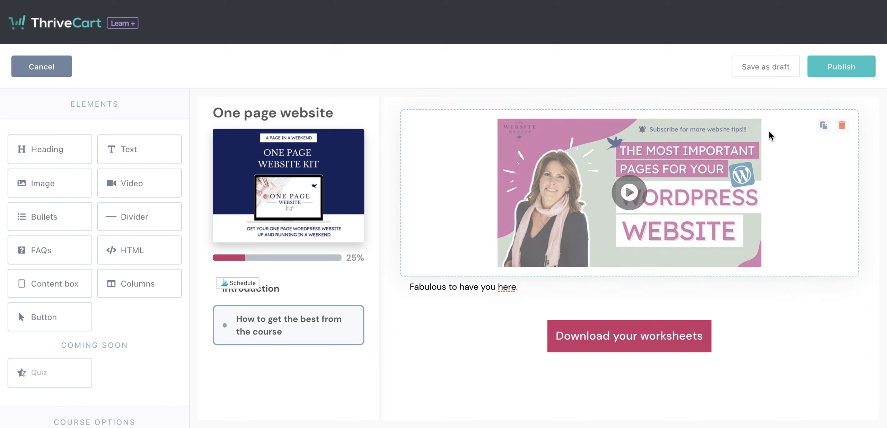
pyautogui.click(851, 67)
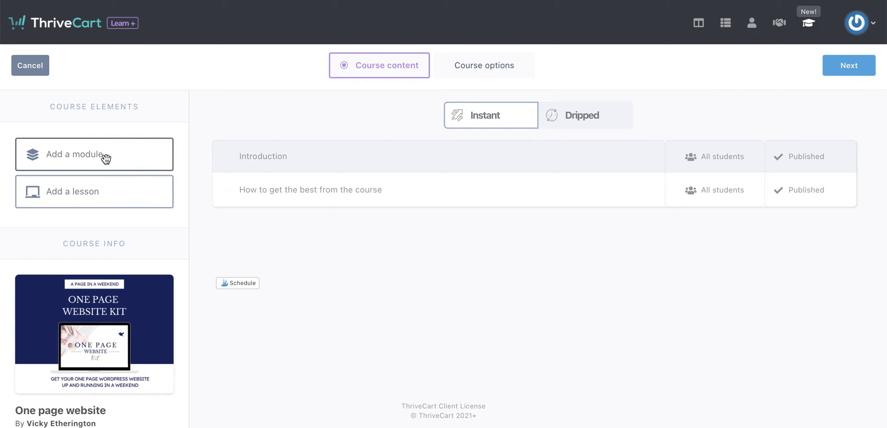
# Add a module named "Week 1: Know your audience" for all students below the Introduction module.
pyautogui.moveTo(106, 158); pyautogui.dragTo(361, 248)
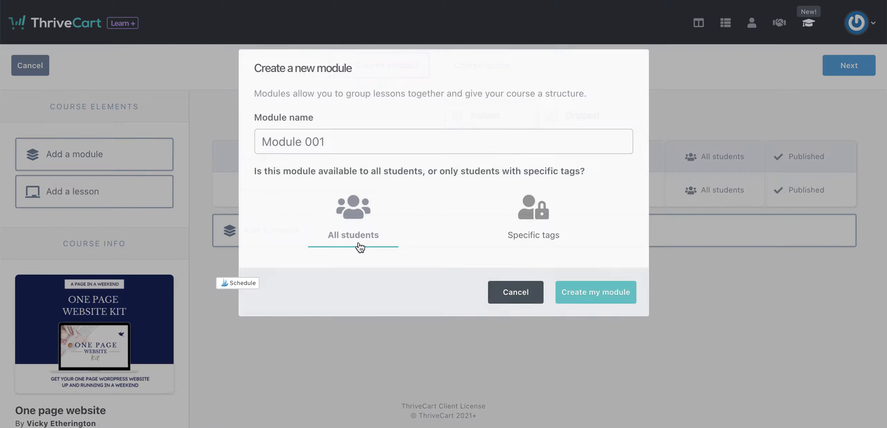
pyautogui.click(329, 140)
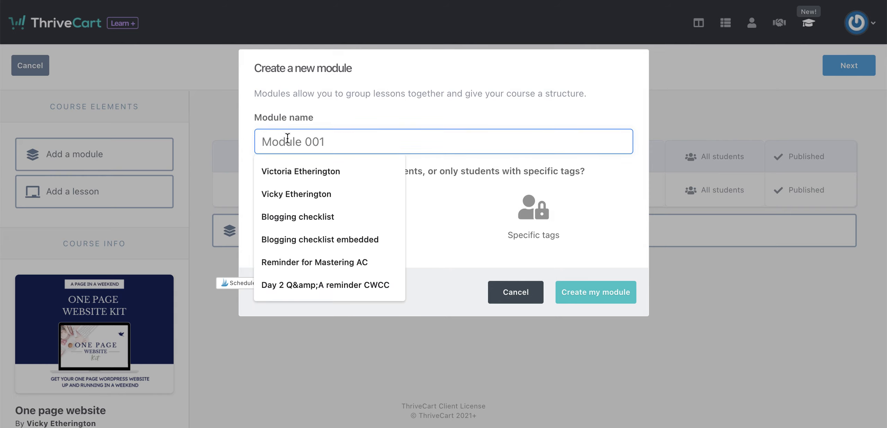
pyautogui.write('Week')
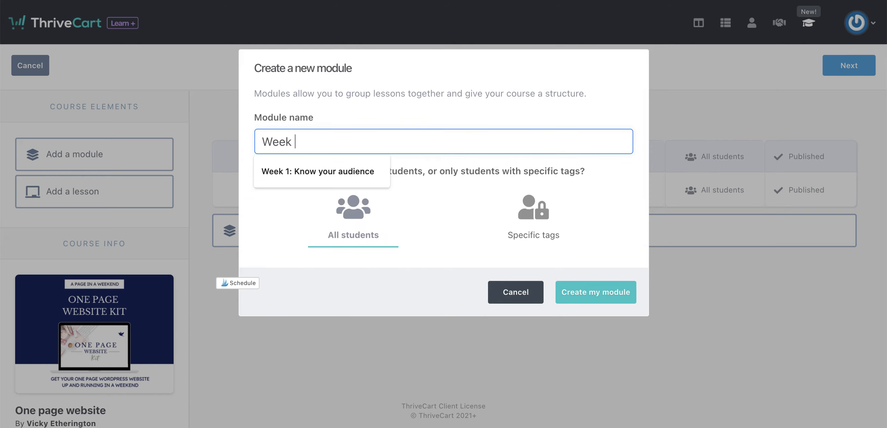
pyautogui.click(346, 170)
pyautogui.press('Return')
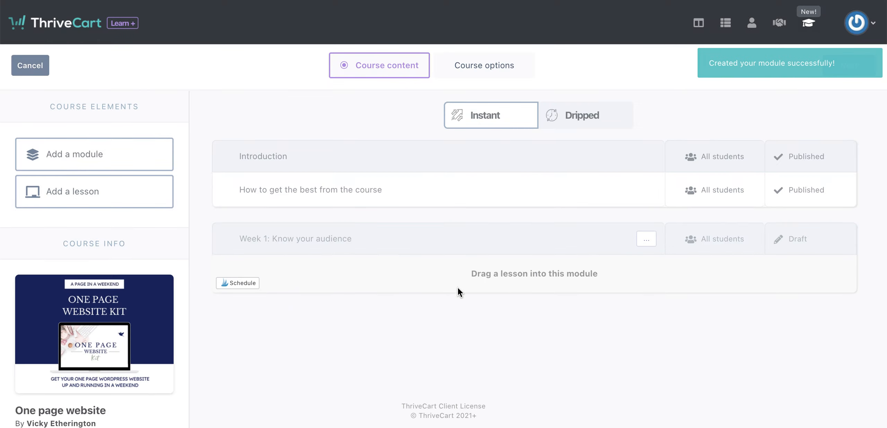
pyautogui.moveTo(75, 192); pyautogui.dragTo(356, 270)
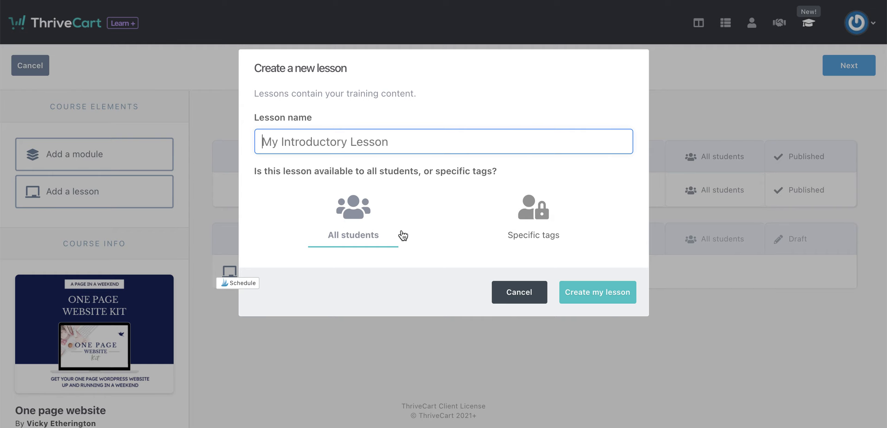
pyautogui.click(540, 223)
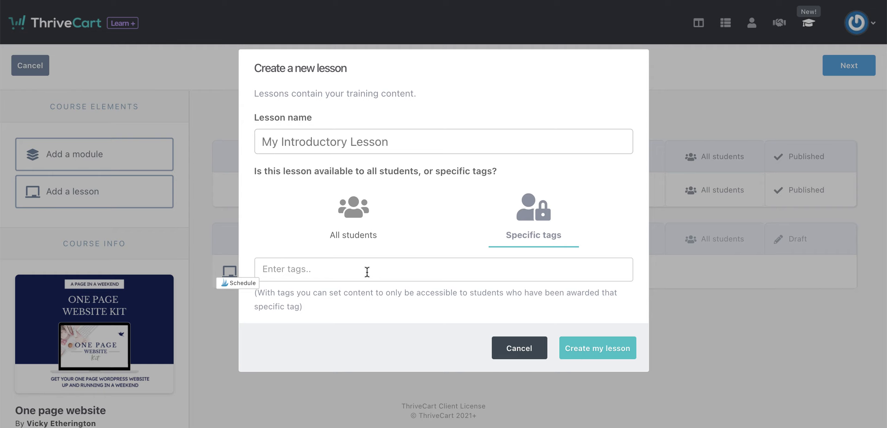
pyautogui.click(527, 354)
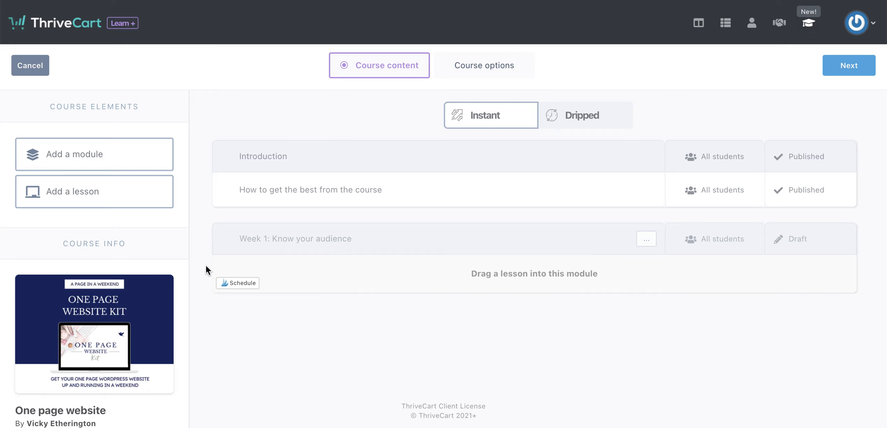
# Create a lesson named "Client avatar" for all students in the "Week 1: Know your audience" module.
pyautogui.click(79, 194)
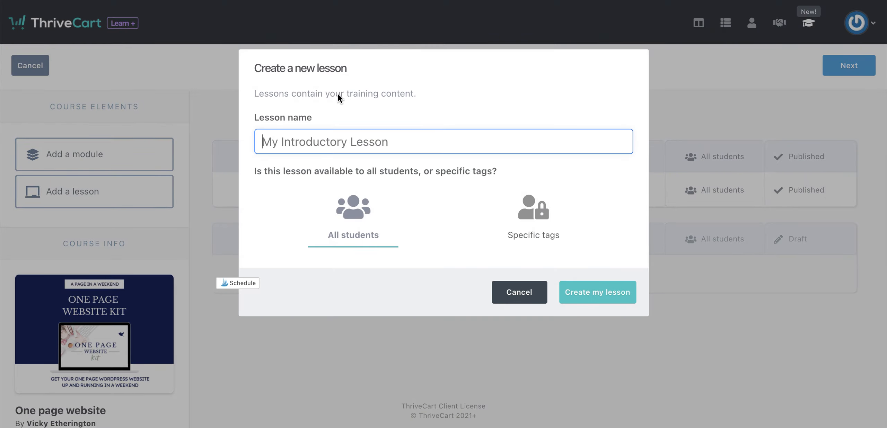
pyautogui.write('C')
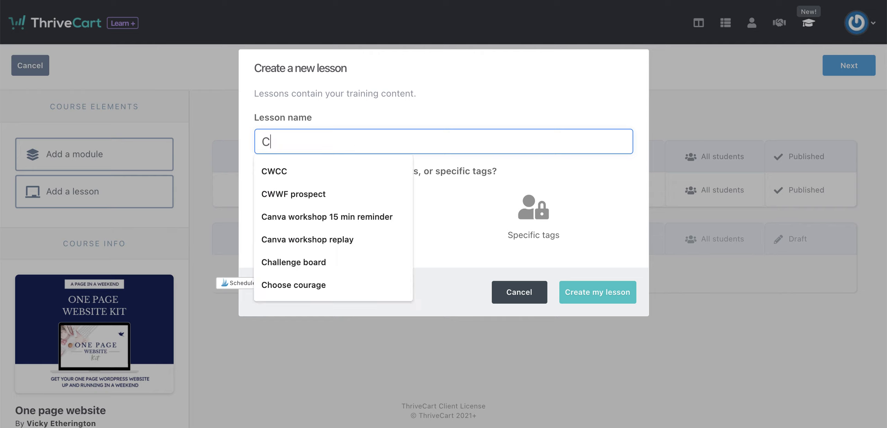
pyautogui.write('lient avatar')
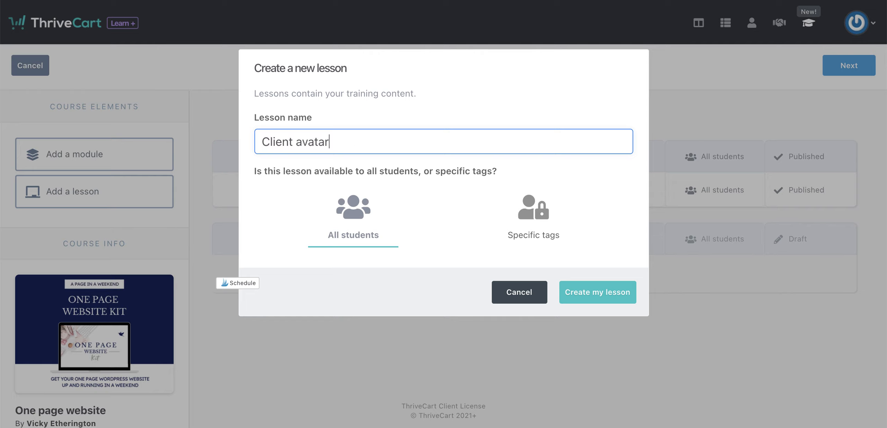
pyautogui.click(612, 293)
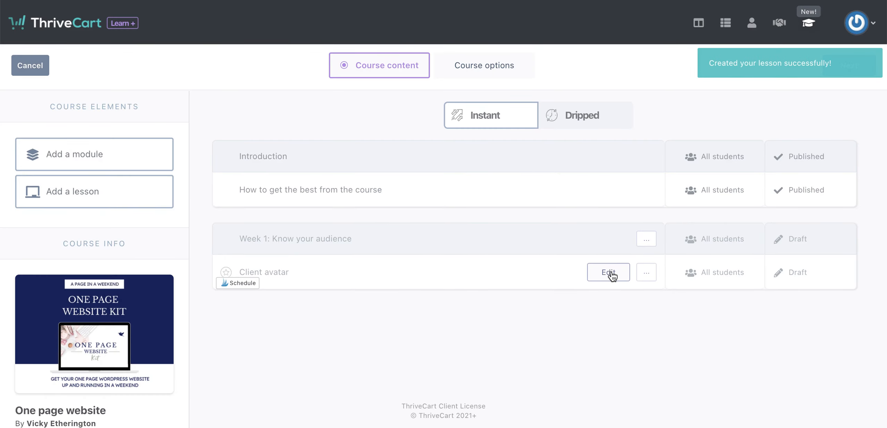
pyautogui.click(612, 274)
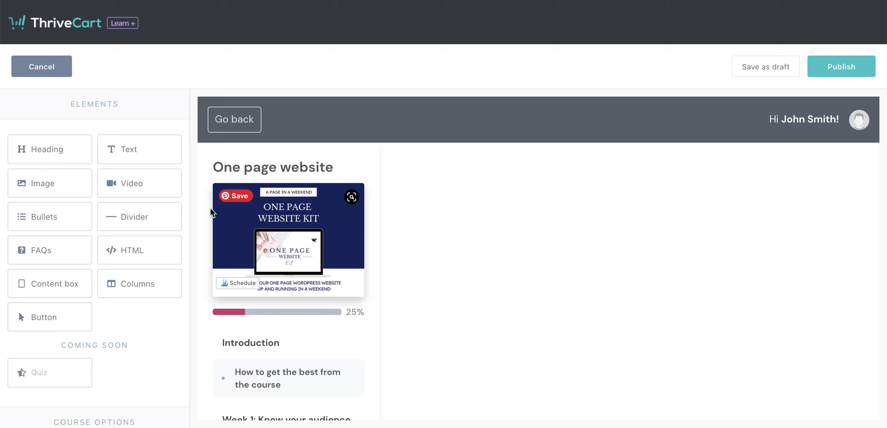
pyautogui.click(37, 69)
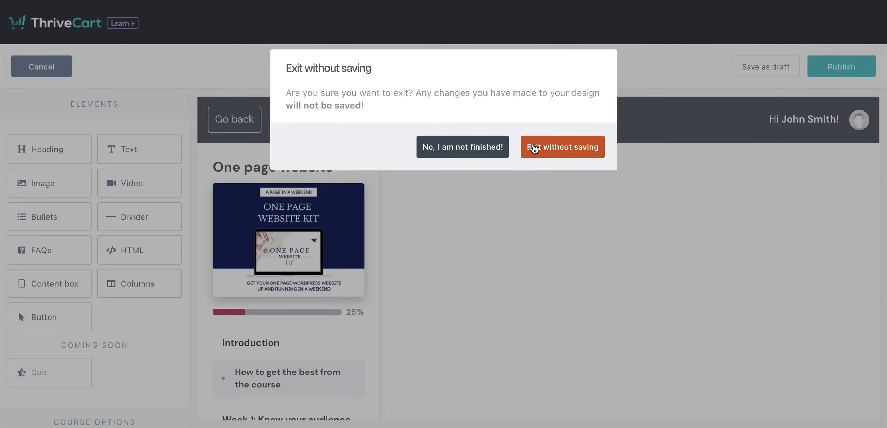
pyautogui.click(548, 153)
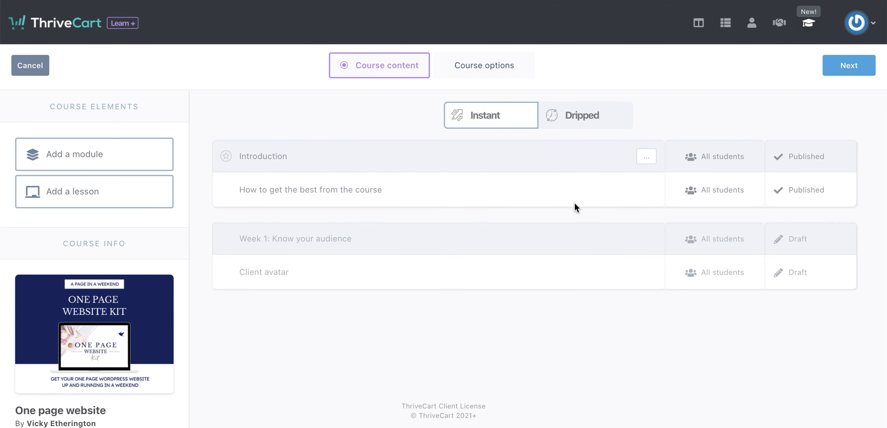
# Clone the "How to get the best from the course" lesson and move the copy below "Client avatar" in the Week 1 module.
pyautogui.moveTo(623, 195)
pyautogui.click(646, 189)
pyautogui.click(660, 209)
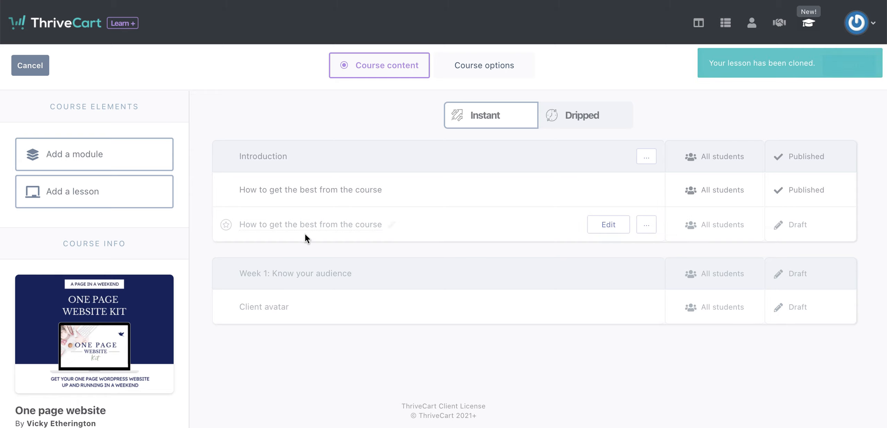
pyautogui.click(646, 225)
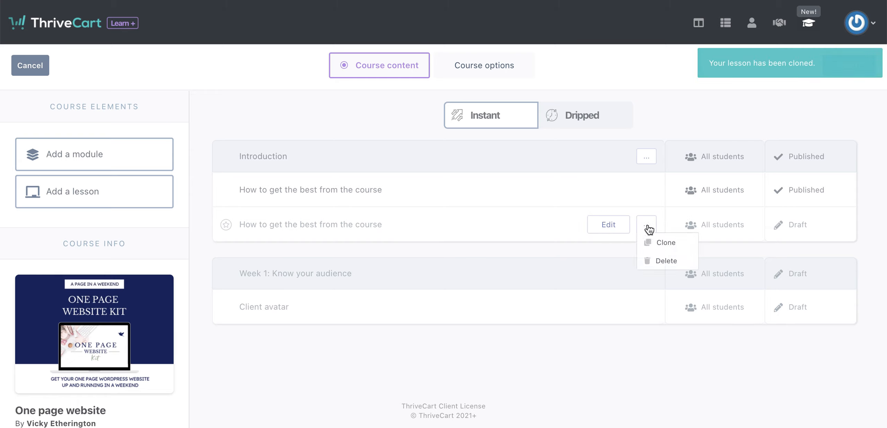
pyautogui.click(645, 226)
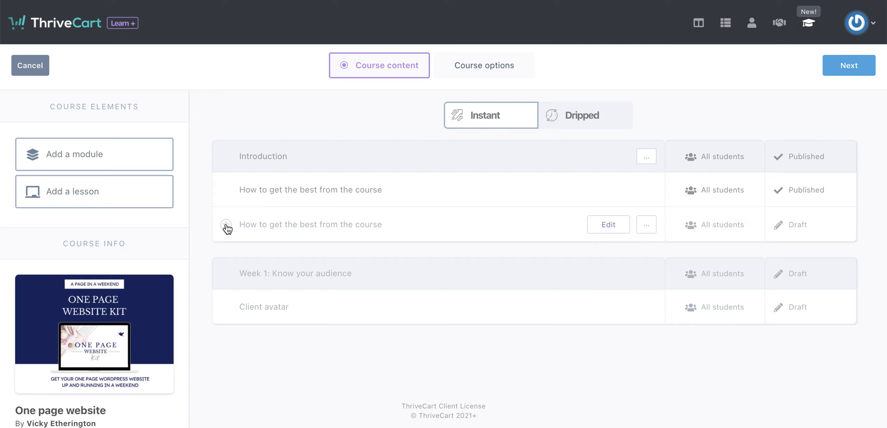
pyautogui.moveTo(227, 227)
pyautogui.mouseDown()
pyautogui.moveTo(222, 306)
pyautogui.moveTo(232, 327)
pyautogui.mouseUp()
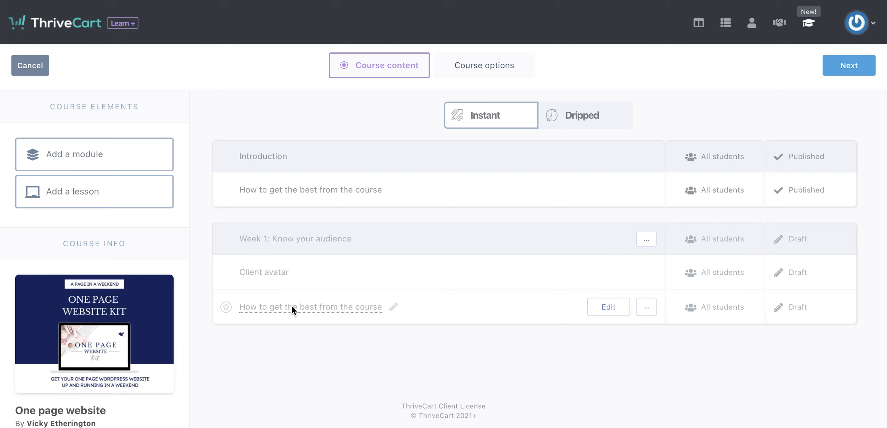
# Try to rename the cloned "How to get the best from the course" lesson in the Week 1 module as "Client avatar".
pyautogui.click(330, 309)
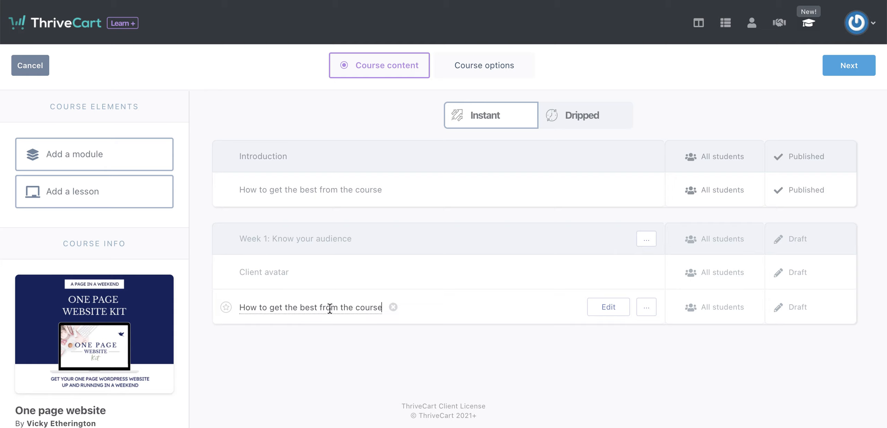
pyautogui.tripleClick(374, 307)
pyautogui.write('Client')
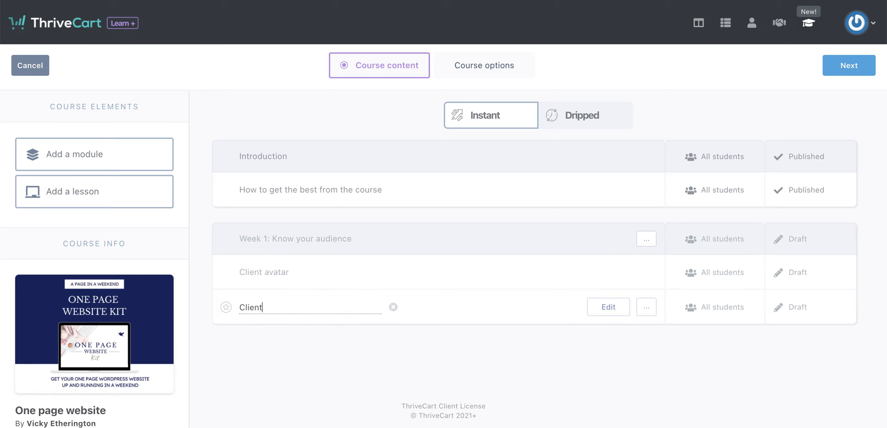
pyautogui.write(' avatar')
# Delete the original "Client avatar" lesson from the "Week 1: Know your audience" module.
pyautogui.click(645, 273)
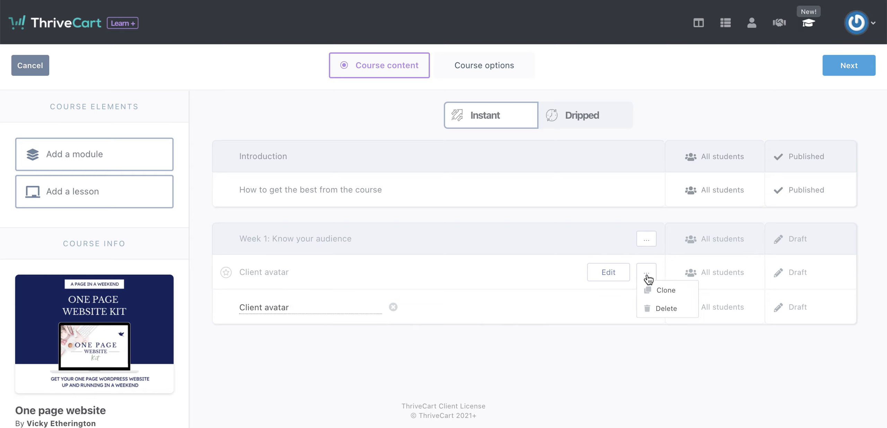
pyautogui.click(663, 309)
pyautogui.click(562, 149)
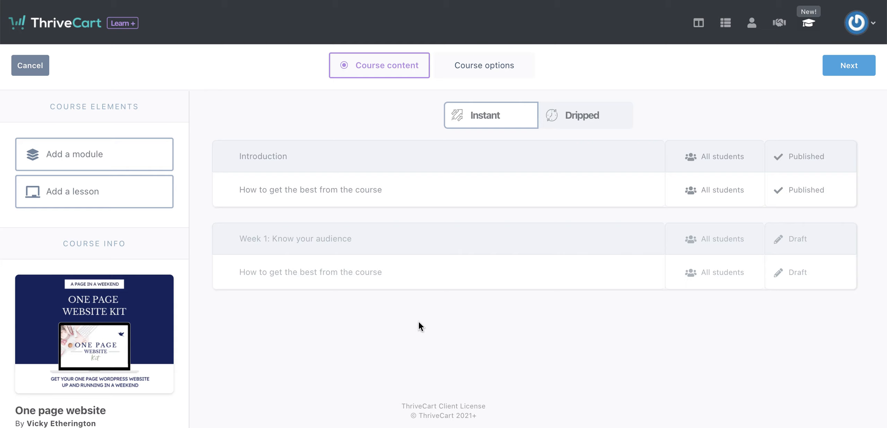
pyautogui.moveTo(306, 273)
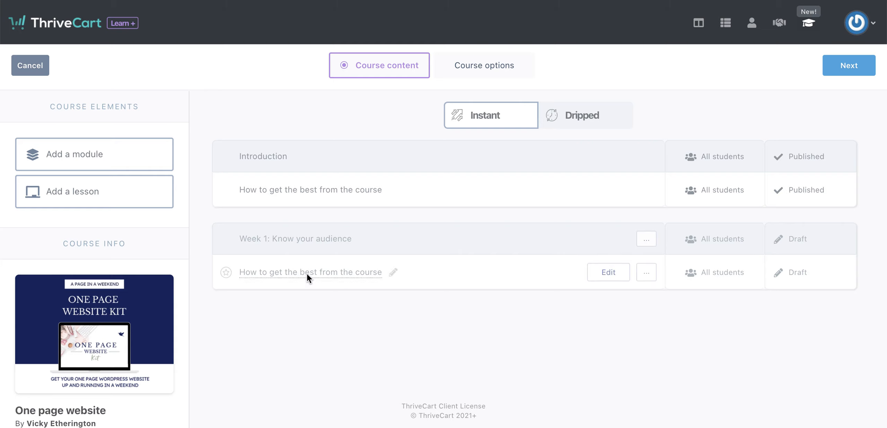
pyautogui.click(287, 276)
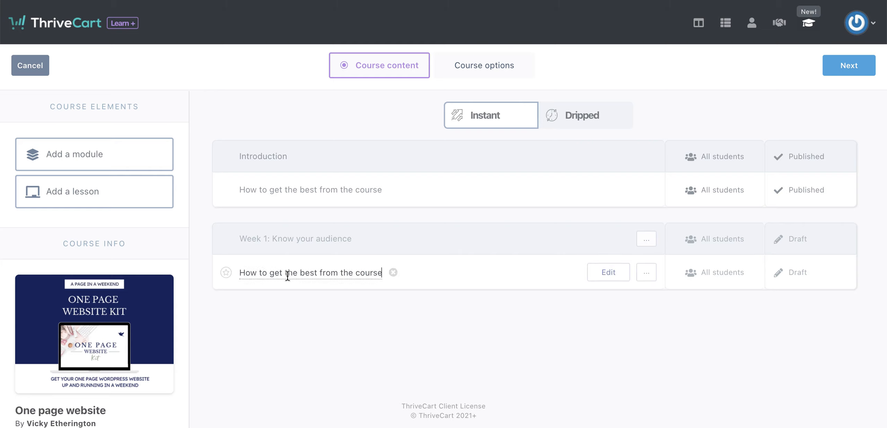
pyautogui.click(369, 321)
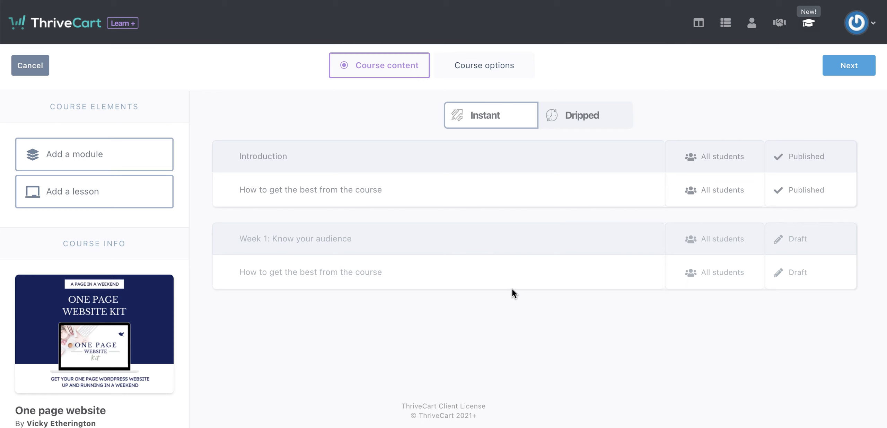
# In the course options, review the failed-payment choices and display this course to students of the other courses.
pyautogui.click(858, 66)
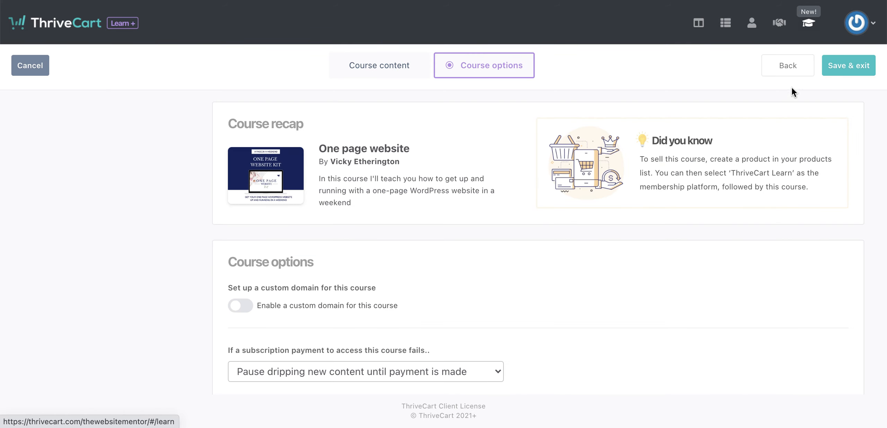
pyautogui.scroll(-3, 352, 257)
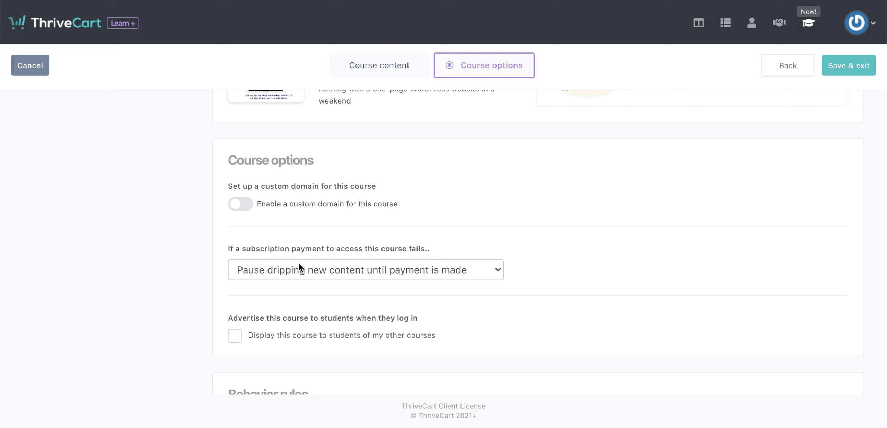
pyautogui.click(357, 270)
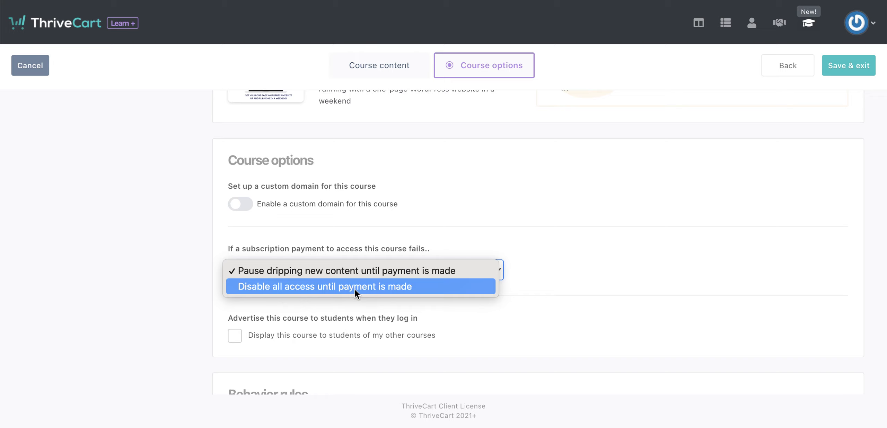
pyautogui.click(480, 237)
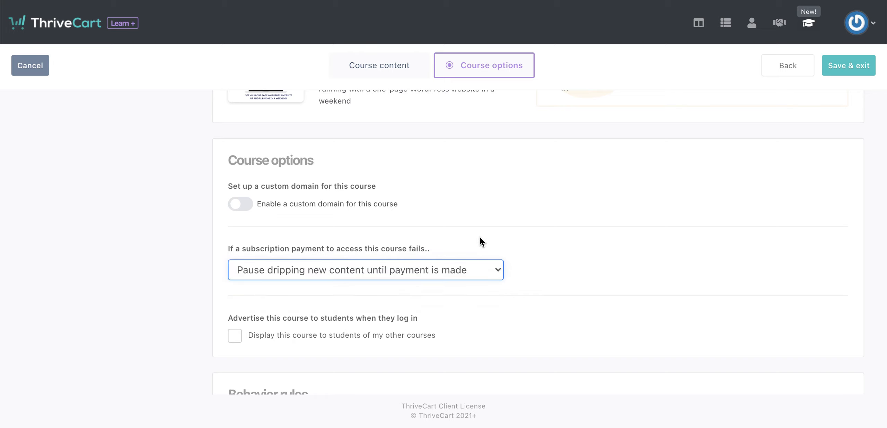
pyautogui.click(235, 339)
pyautogui.scroll(-2, 271, 337)
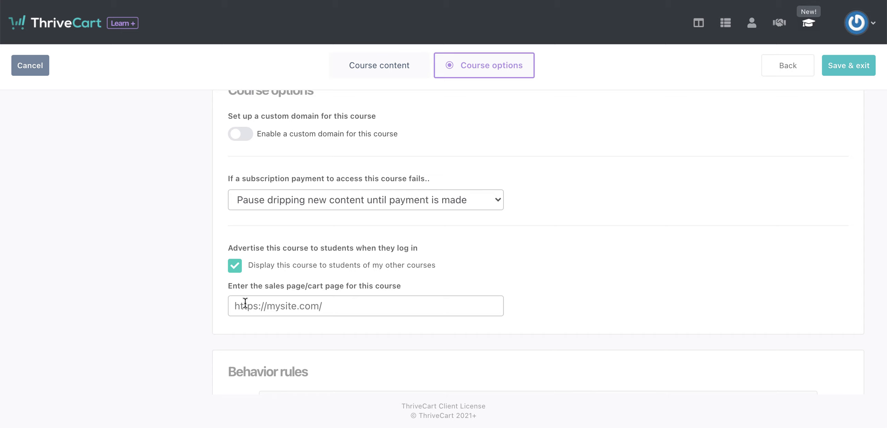
# Start a behavior rule, examine its available triggers, and close it without adding the rule.
pyautogui.scroll(-3, 281, 307)
pyautogui.scroll(-2, 280, 302)
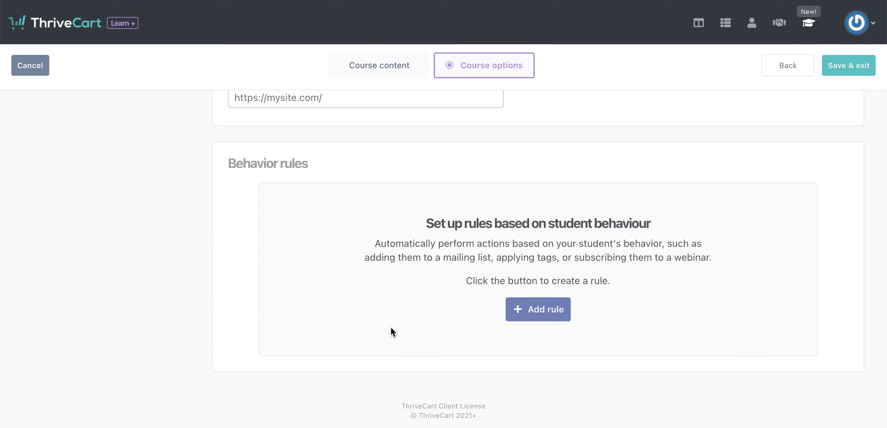
pyautogui.click(545, 309)
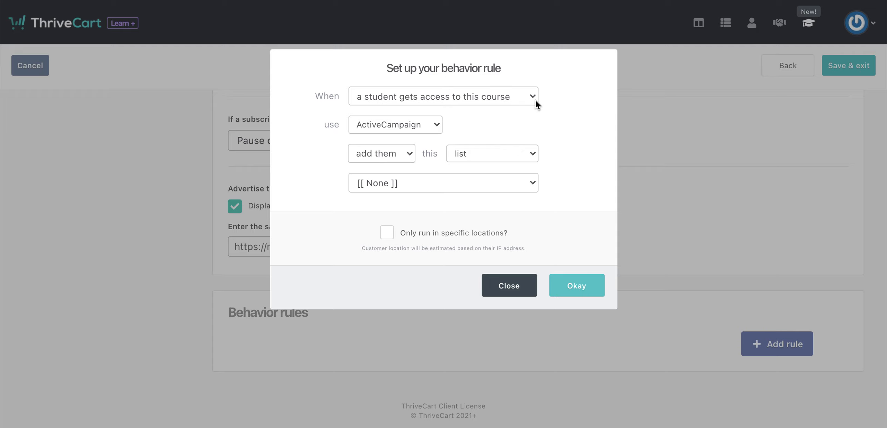
pyautogui.click(535, 100)
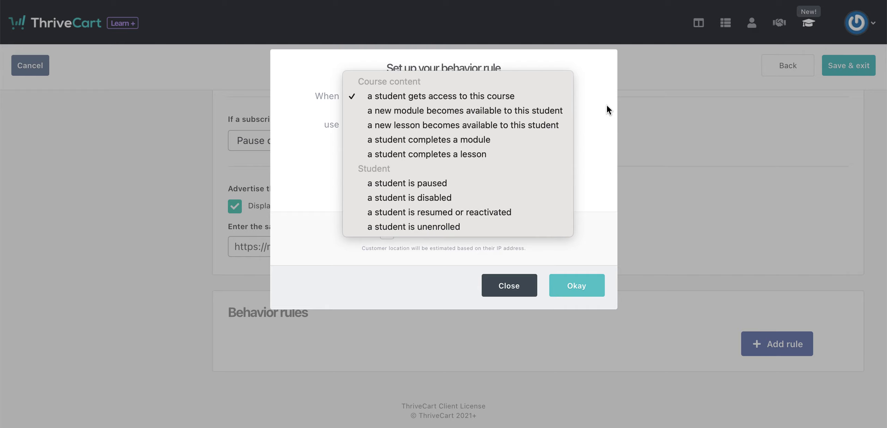
pyautogui.click(605, 126)
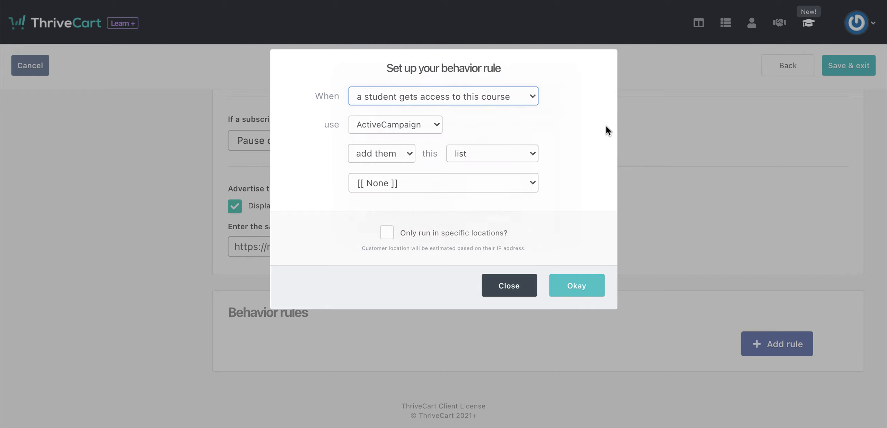
pyautogui.click(525, 288)
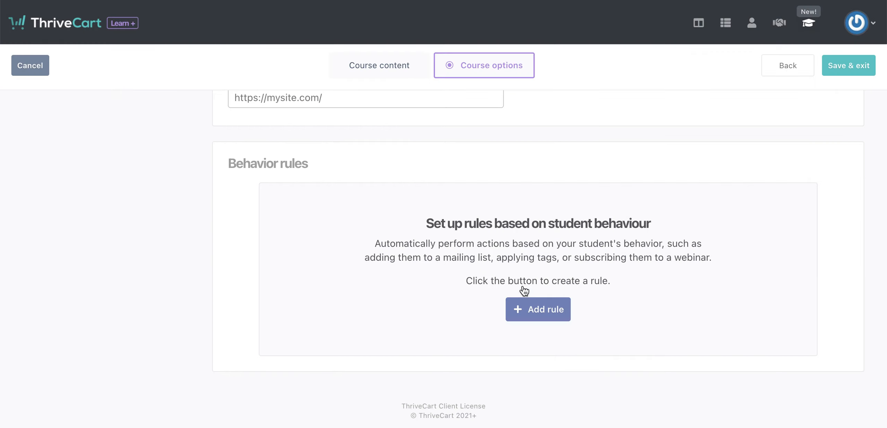
# Save and exit the course, and generate a quick link for "One page website" in the Website courses project.
pyautogui.click(848, 71)
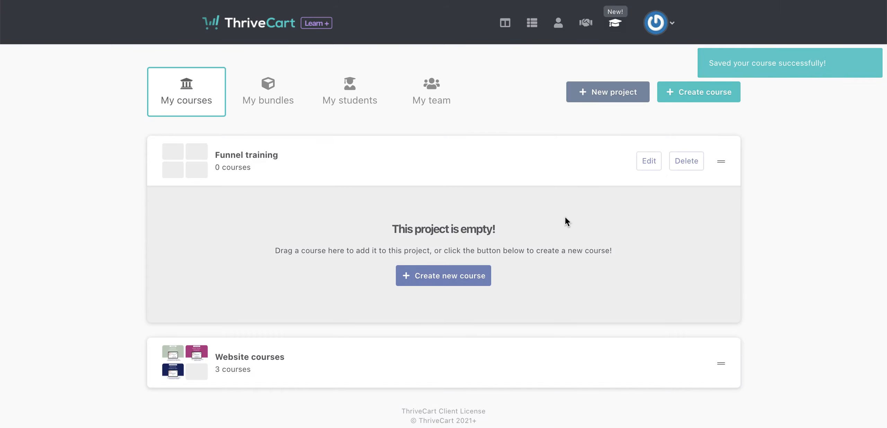
pyautogui.click(326, 373)
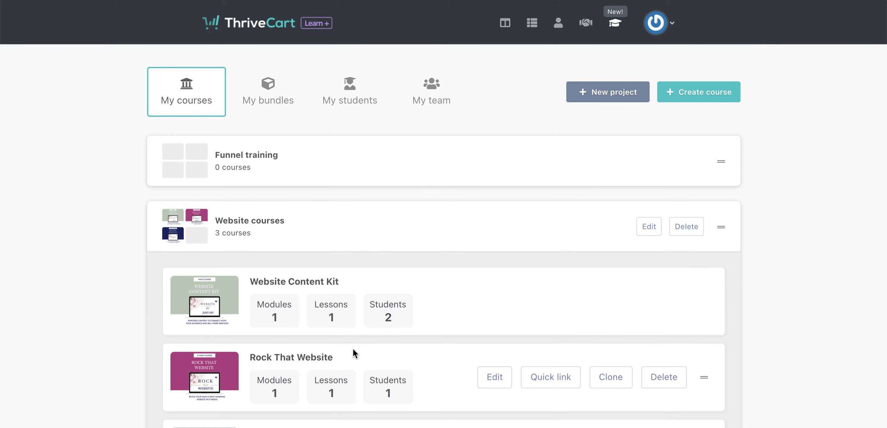
pyautogui.scroll(-4, 463, 323)
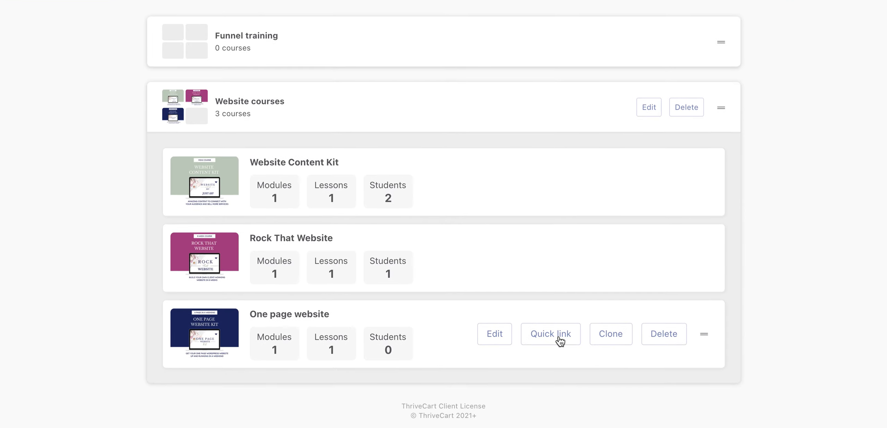
pyautogui.click(553, 343)
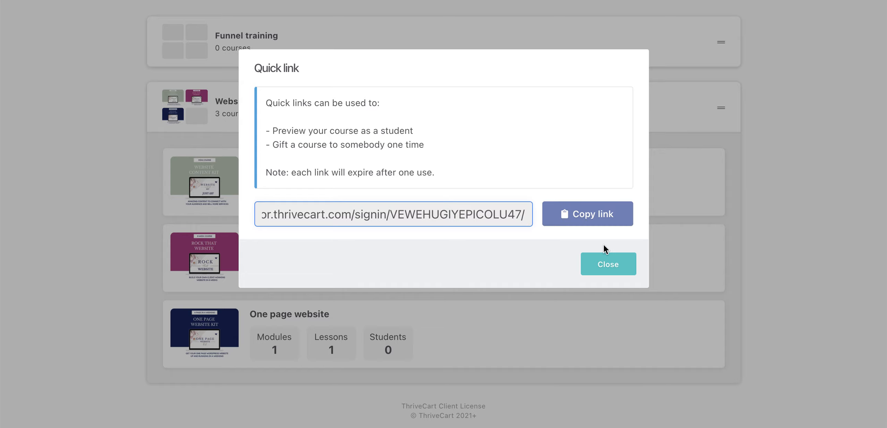
pyautogui.click(608, 264)
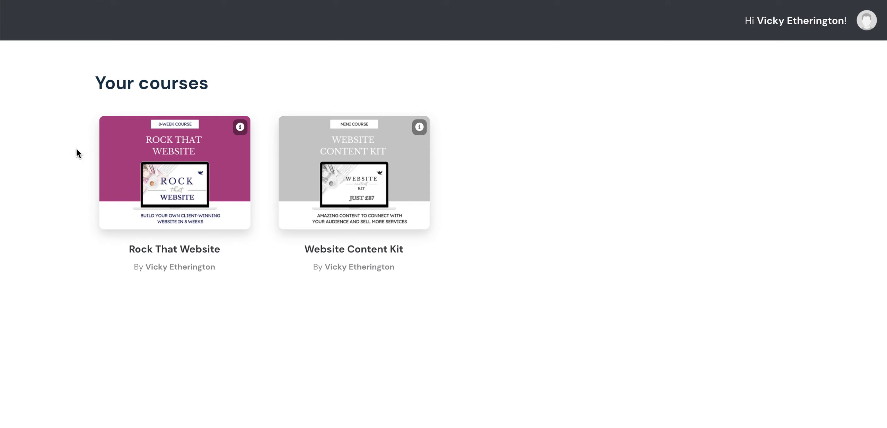
# Reload the student's course dashboard and examine how the "One page website" course is displayed.
pyautogui.press('super+r')
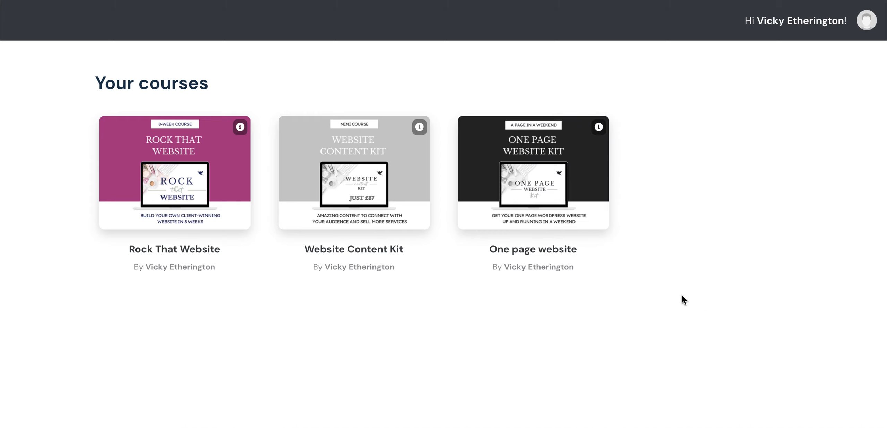
pyautogui.moveTo(588, 225)
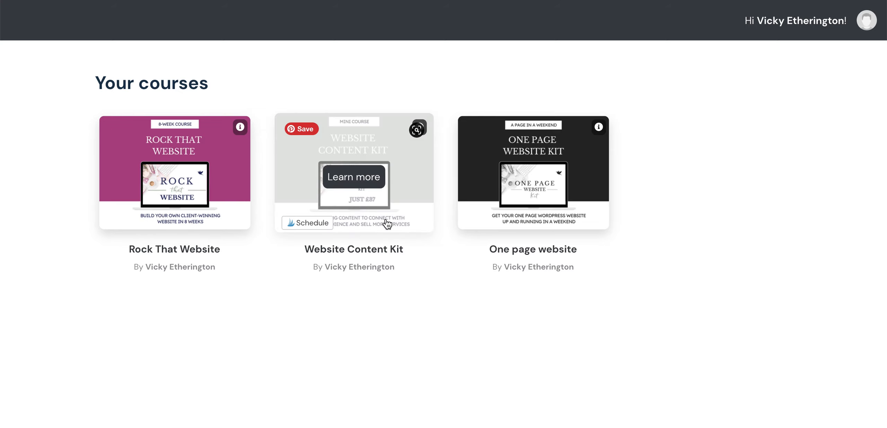
pyautogui.moveTo(554, 209)
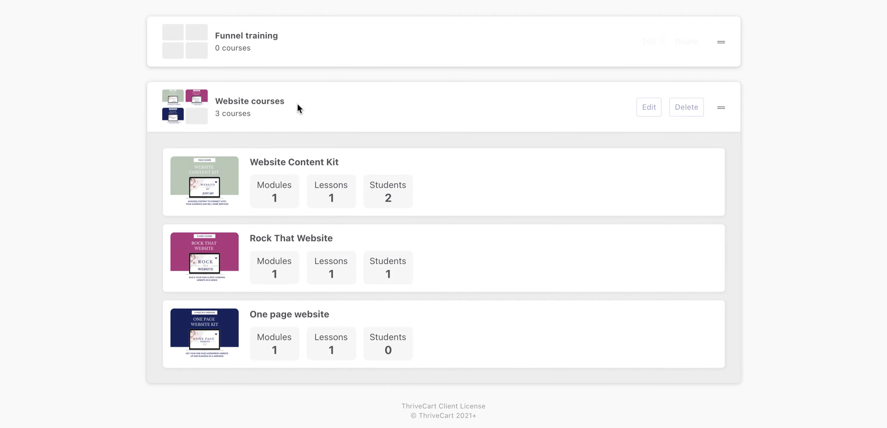
# Return to the course administration, examine the form for creating a new course bundle, and cancel it.
pyautogui.scroll(5, 297, 110)
pyautogui.click(272, 100)
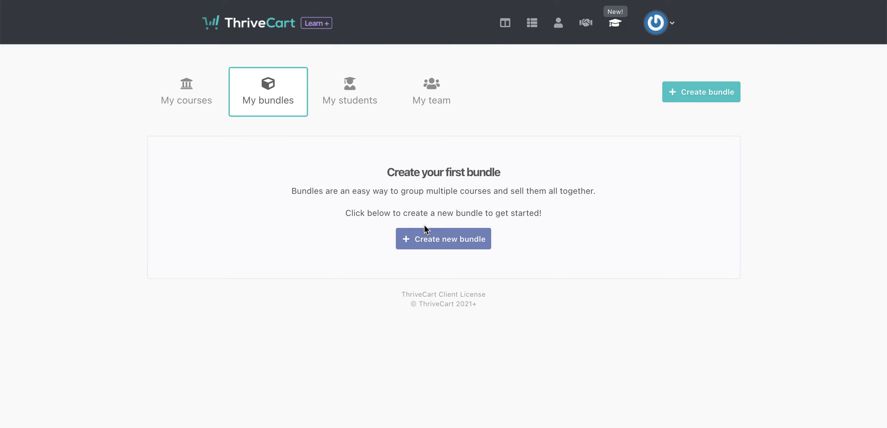
pyautogui.click(439, 239)
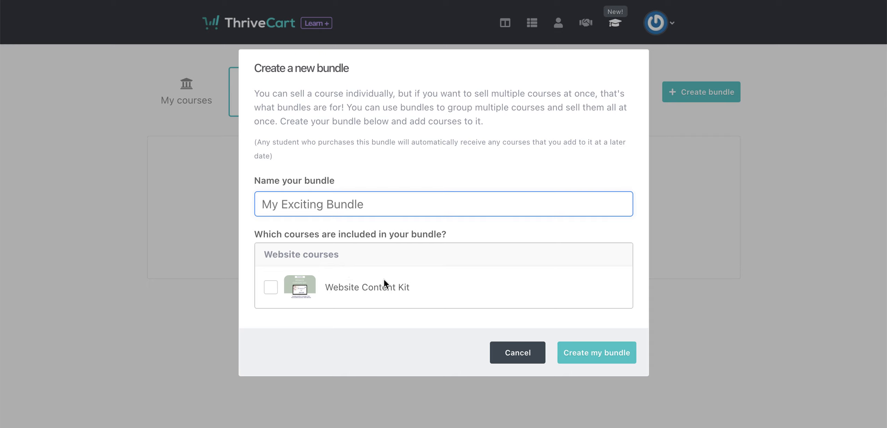
pyautogui.click(517, 353)
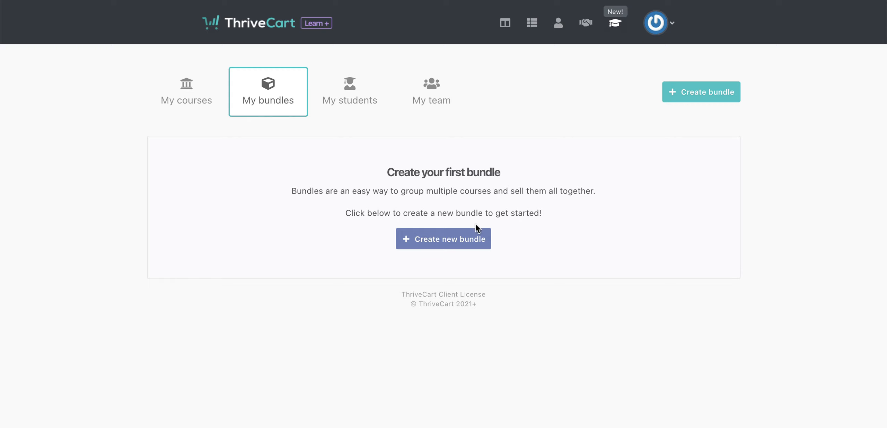
# Open the "Website Content Kit" course from the Website courses project for editing.
pyautogui.click(183, 98)
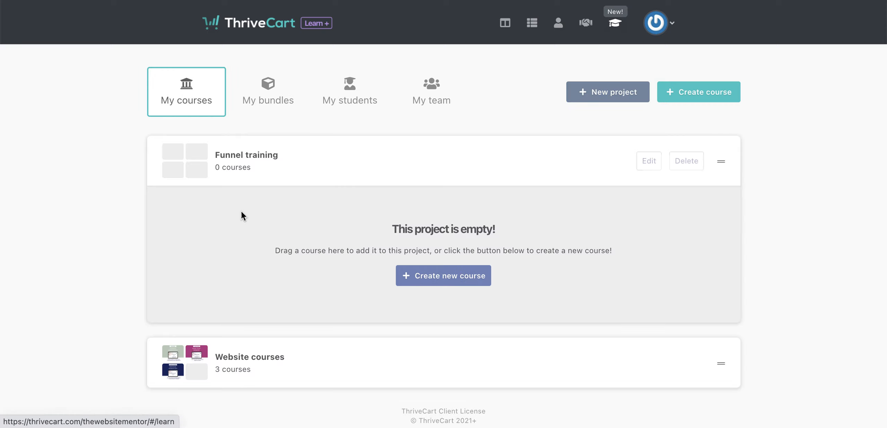
pyautogui.click(240, 366)
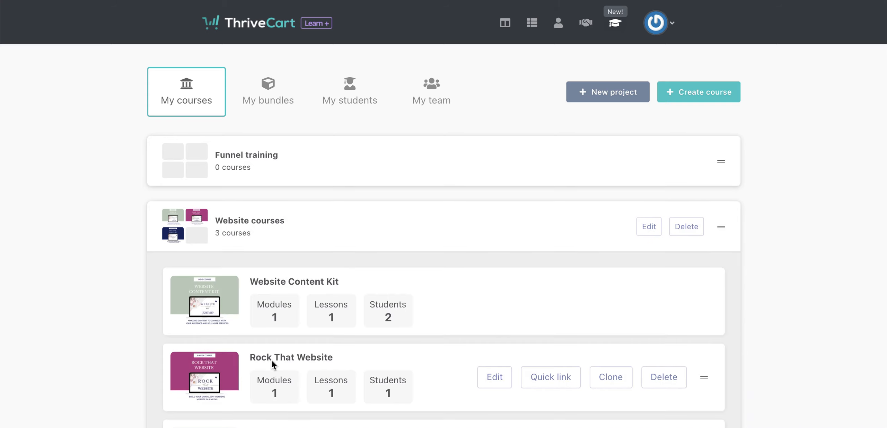
pyautogui.scroll(-3, 272, 362)
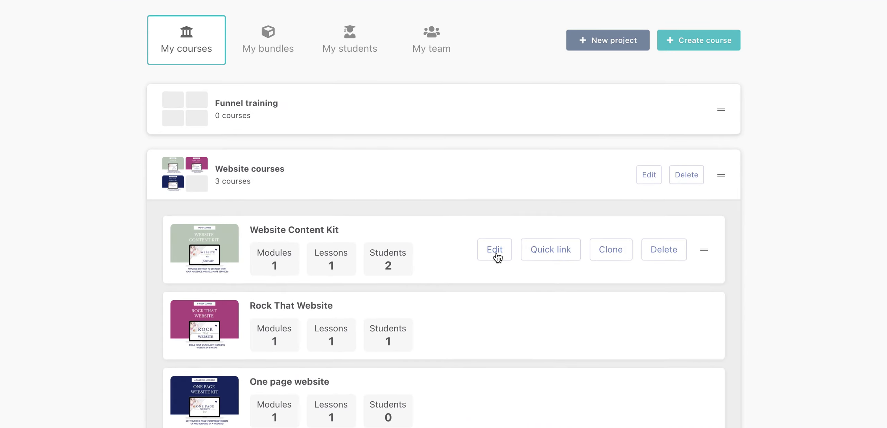
pyautogui.click(495, 251)
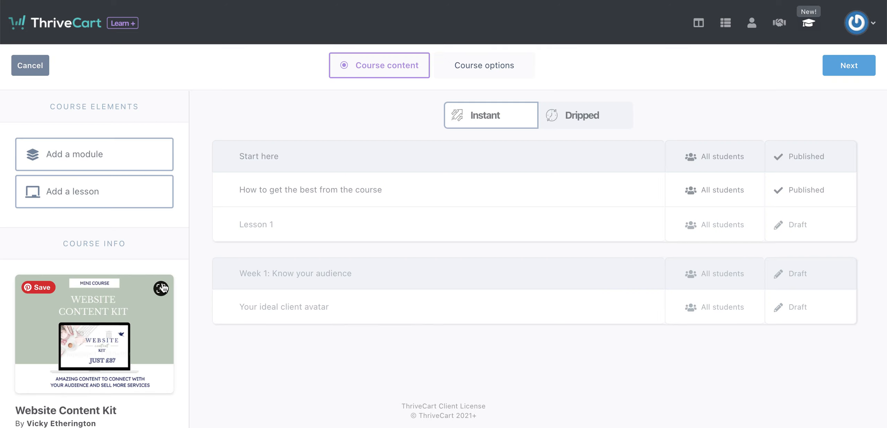
# Start a rule in a new advanced sequence for the Website Content Kit course and examine the available student triggers.
pyautogui.scroll(-6, 162, 288)
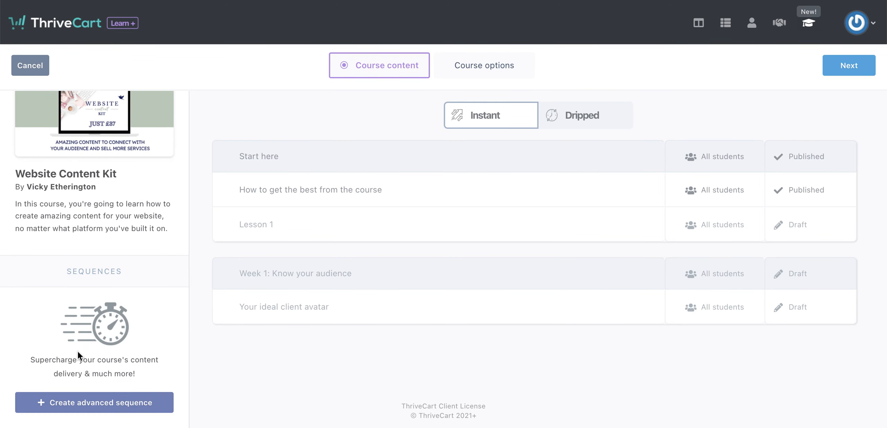
pyautogui.click(93, 403)
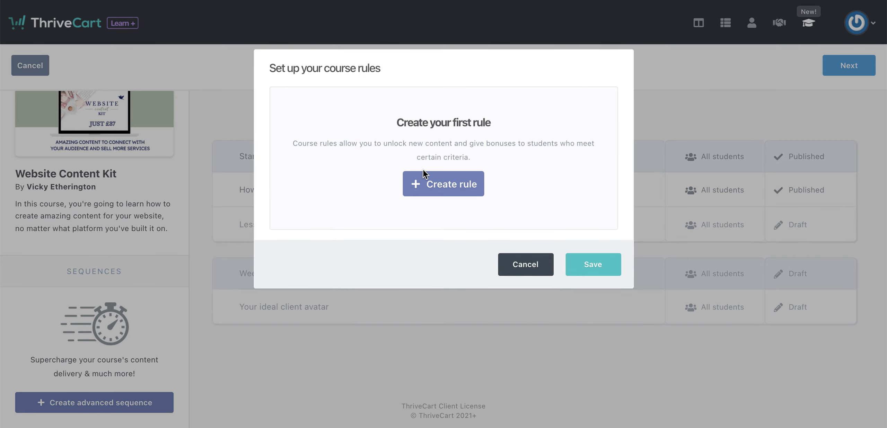
pyautogui.click(445, 189)
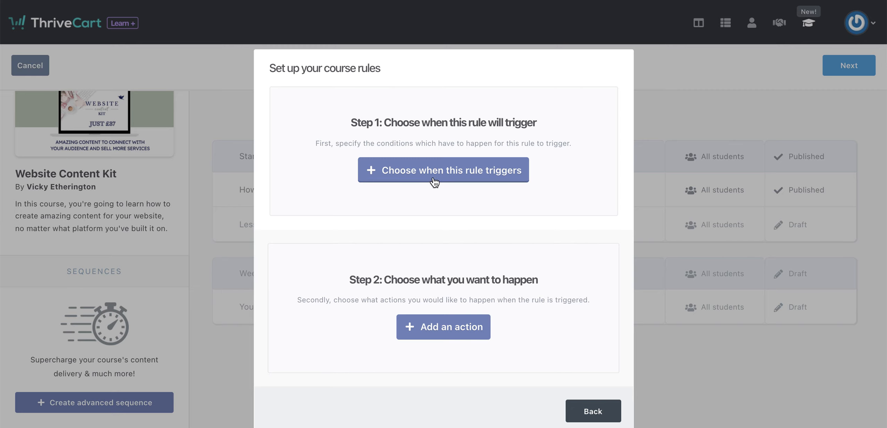
pyautogui.click(433, 176)
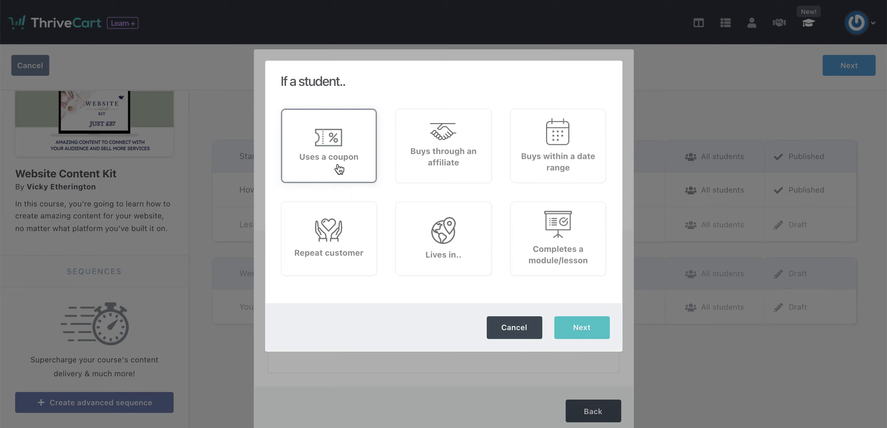
# Examine the affiliate options of the "Buys through an affiliate" trigger and return to the trigger choices without confirming.
pyautogui.click(439, 159)
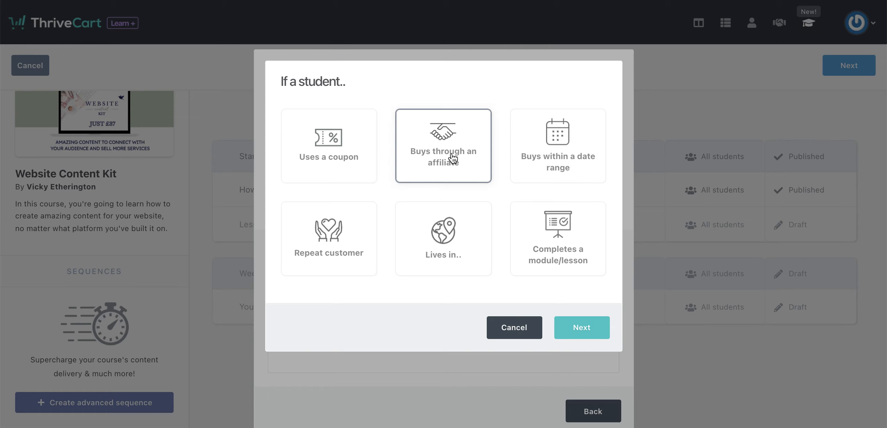
pyautogui.click(452, 156)
pyautogui.click(454, 143)
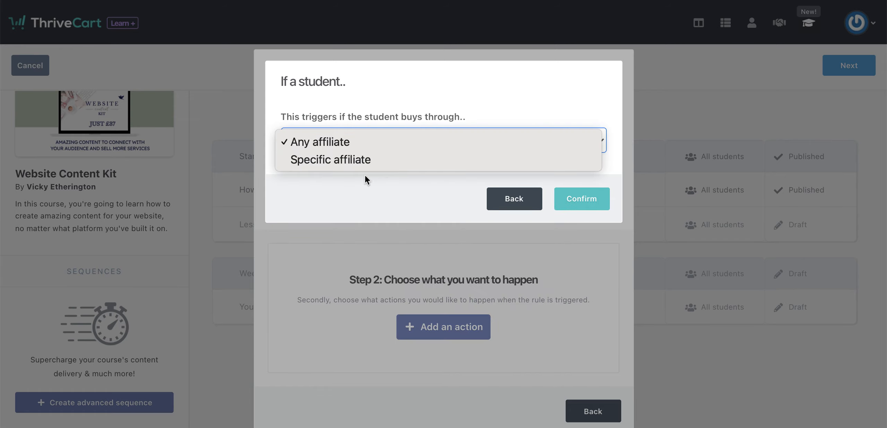
pyautogui.click(490, 103)
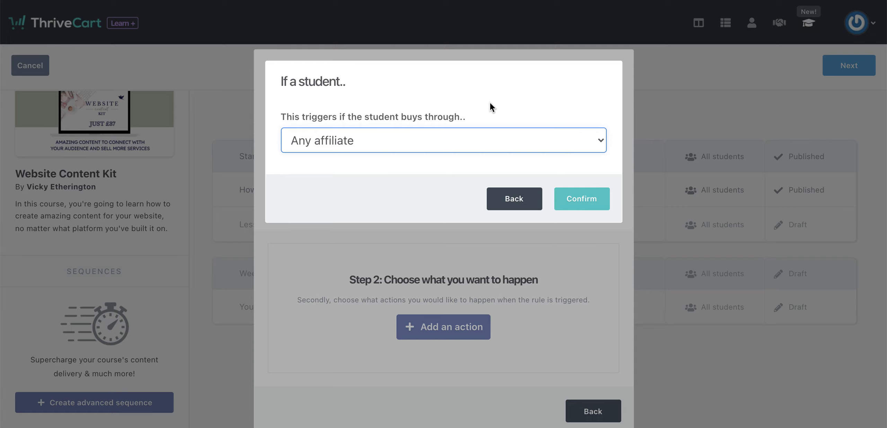
pyautogui.click(532, 195)
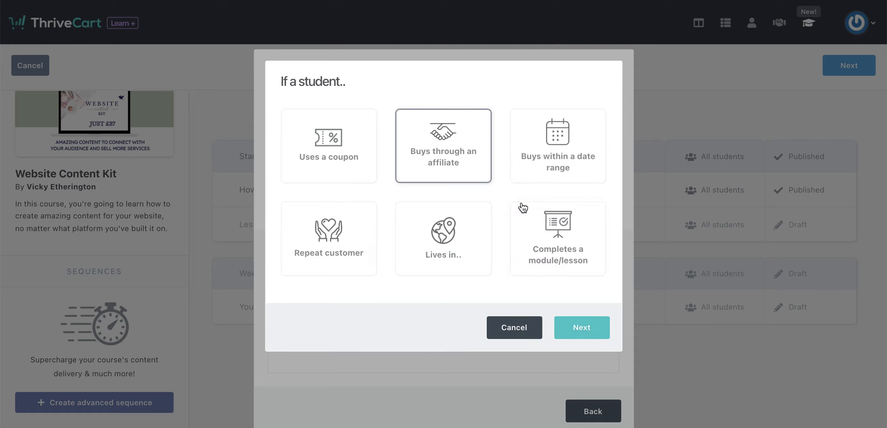
# Examine the settings of the "Buys within a date range" trigger and leave the trigger selection without adding one.
pyautogui.click(547, 161)
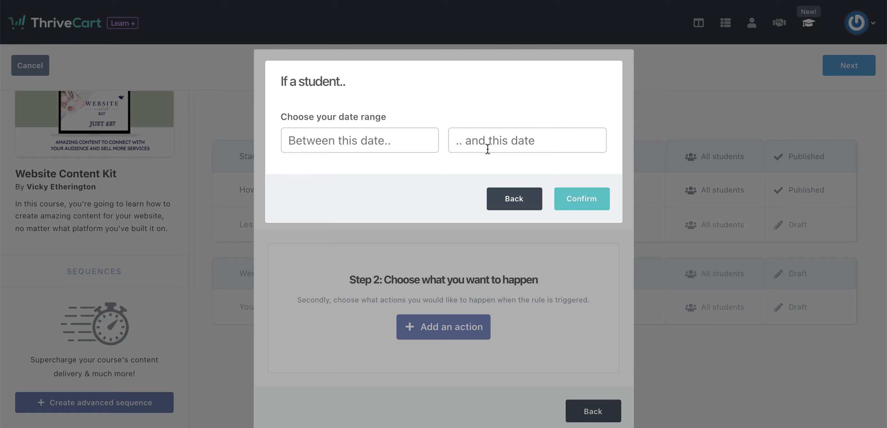
pyautogui.click(518, 198)
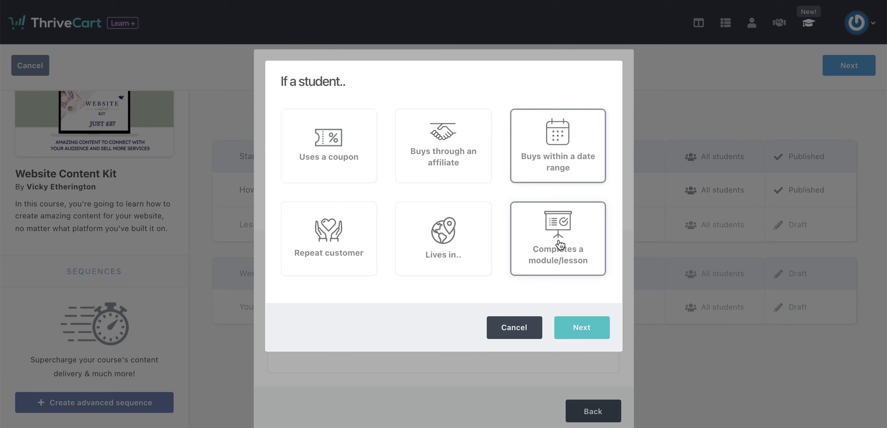
pyautogui.click(516, 327)
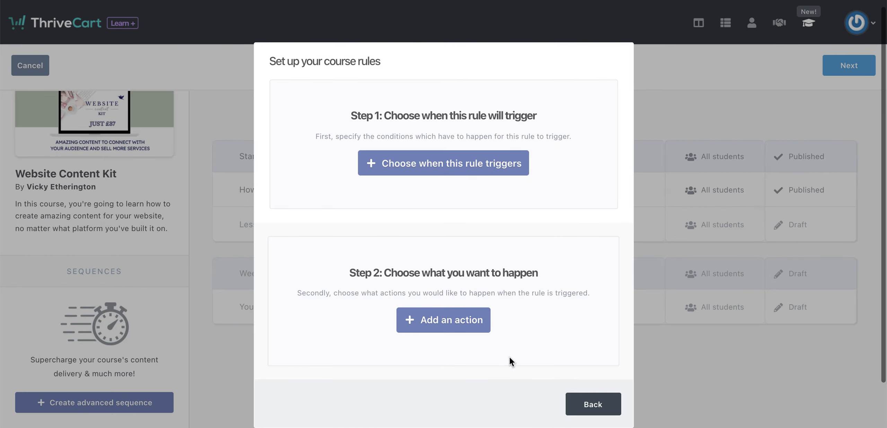
# Examine the actions a course rule can perform, and cancel the course rules setup without saving.
pyautogui.click(444, 327)
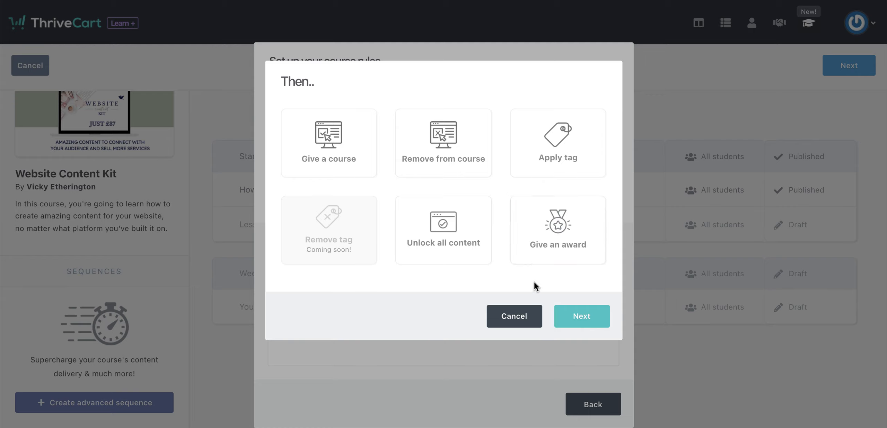
pyautogui.click(514, 319)
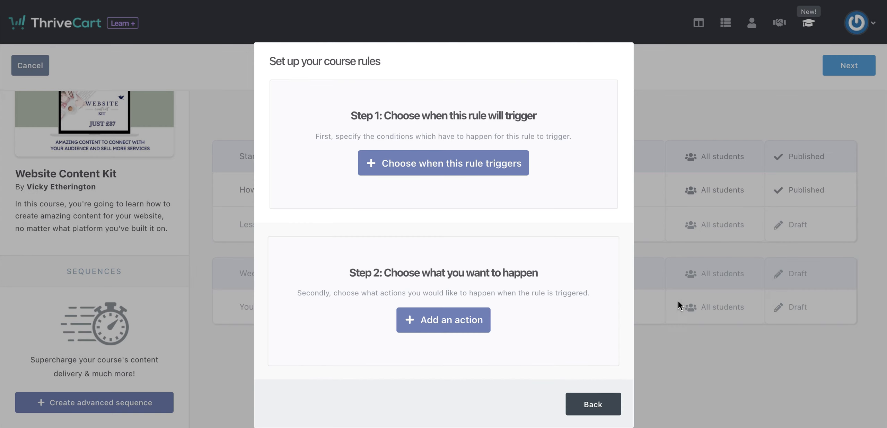
pyautogui.click(589, 403)
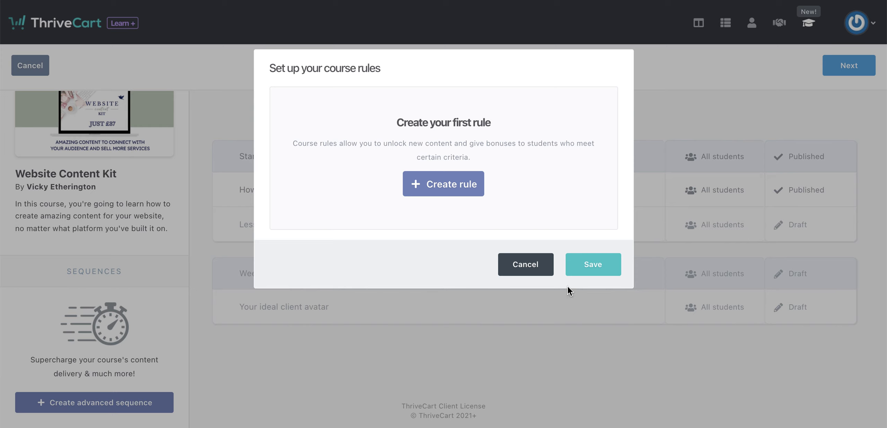
pyautogui.click(535, 270)
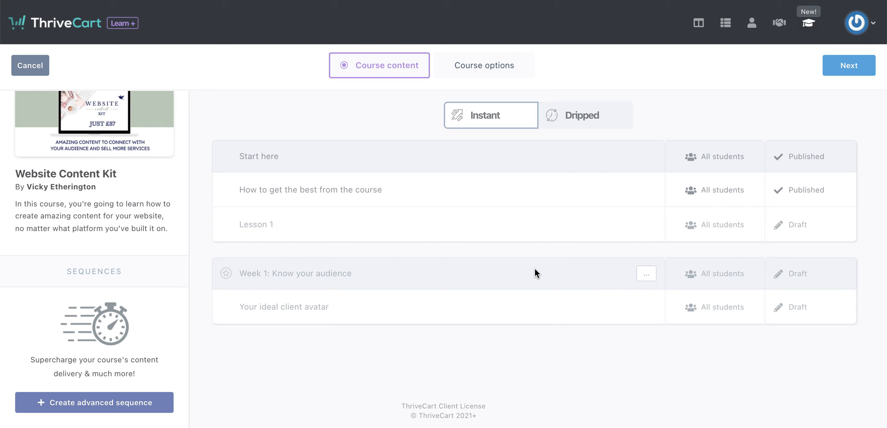
pyautogui.scroll(2, 145, 211)
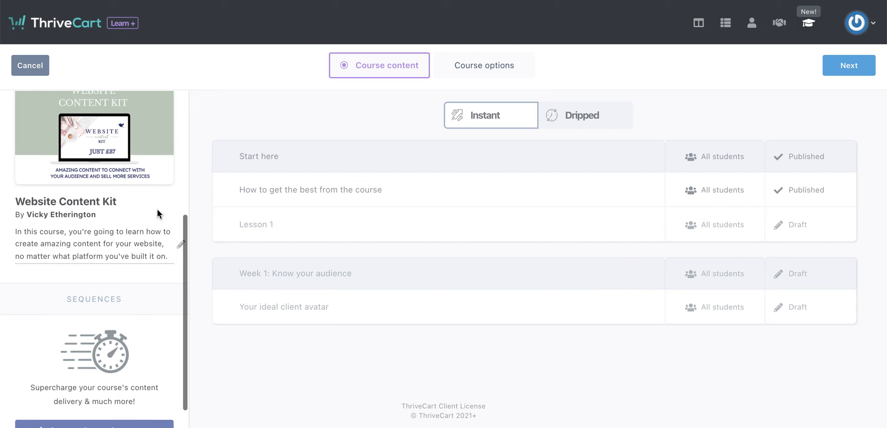